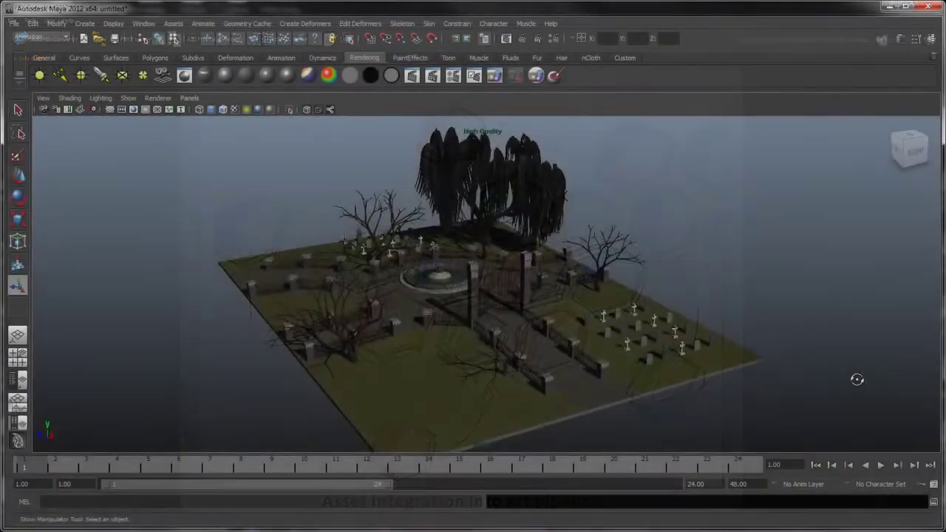
pyautogui.keyDown('alt'); pyautogui.moveTo(857, 380); pyautogui.dragTo(683, 381); pyautogui.keyUp('alt')
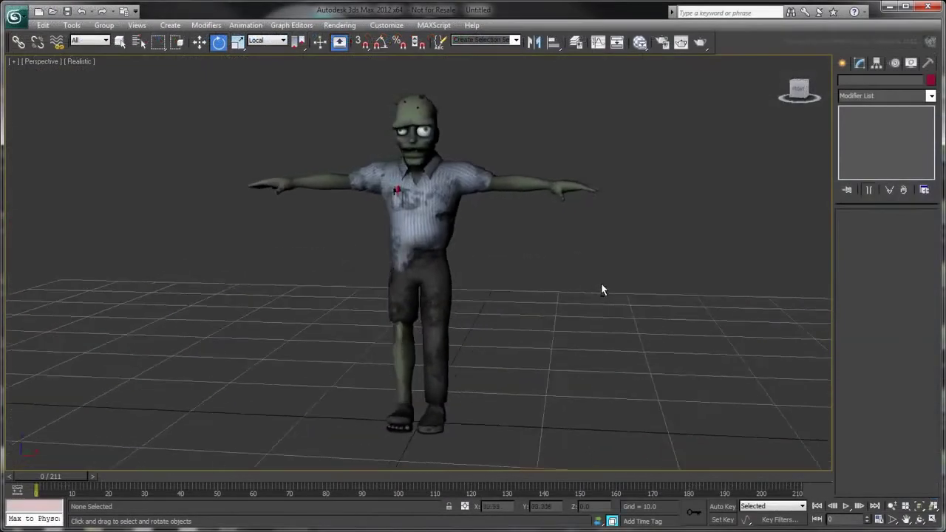
pyautogui.keyDown('alt'); pyautogui.moveTo(602, 289); pyautogui.dragTo(684, 283, button='middle'); pyautogui.keyUp('alt')
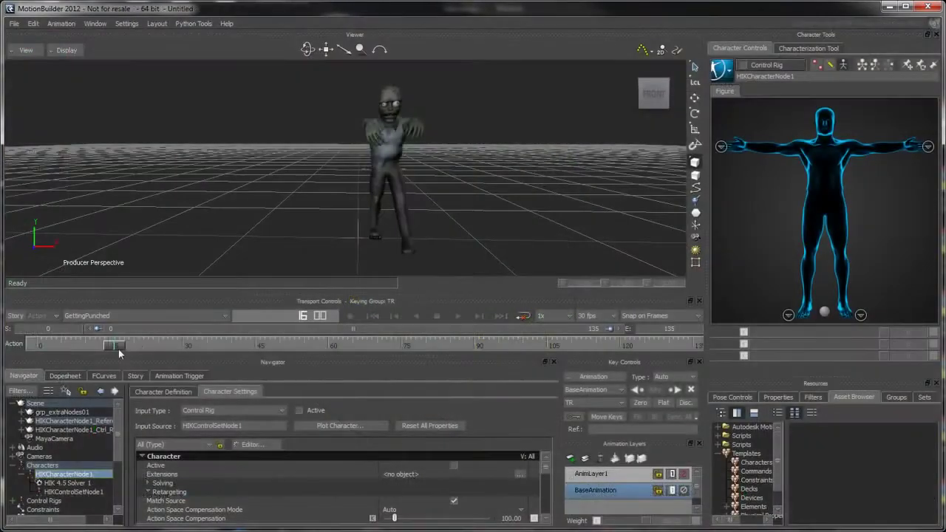
pyautogui.moveTo(118, 349); pyautogui.dragTo(639, 355)
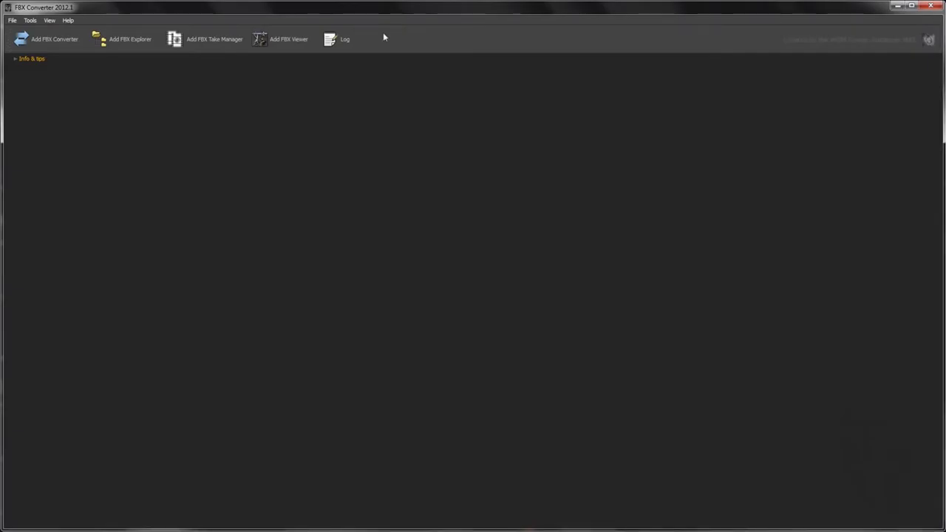
# Step: Open an FBX Converter, FBX Explorer, FBX Take Manager and FBX Viewer window, and tile all four in the workspace
pyautogui.click(62, 38)
pyautogui.doubleClick(198, 175)
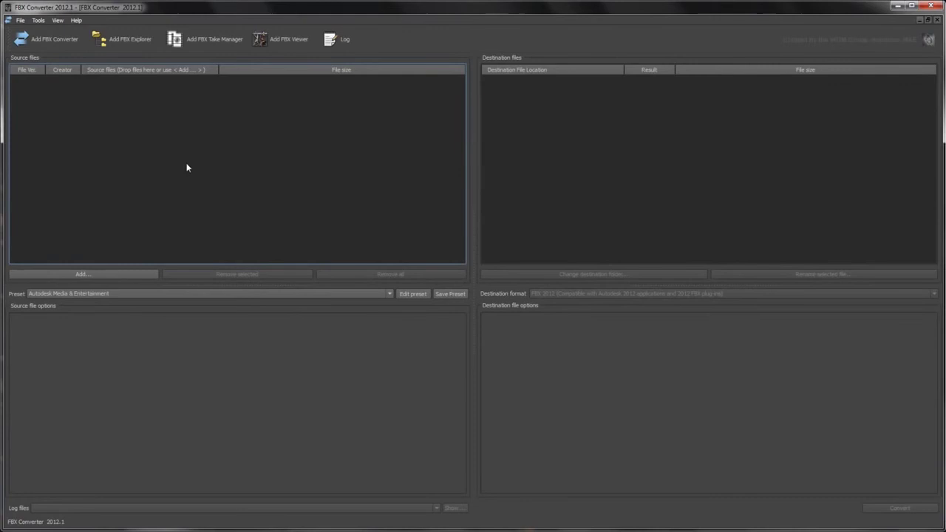
pyautogui.click(129, 40)
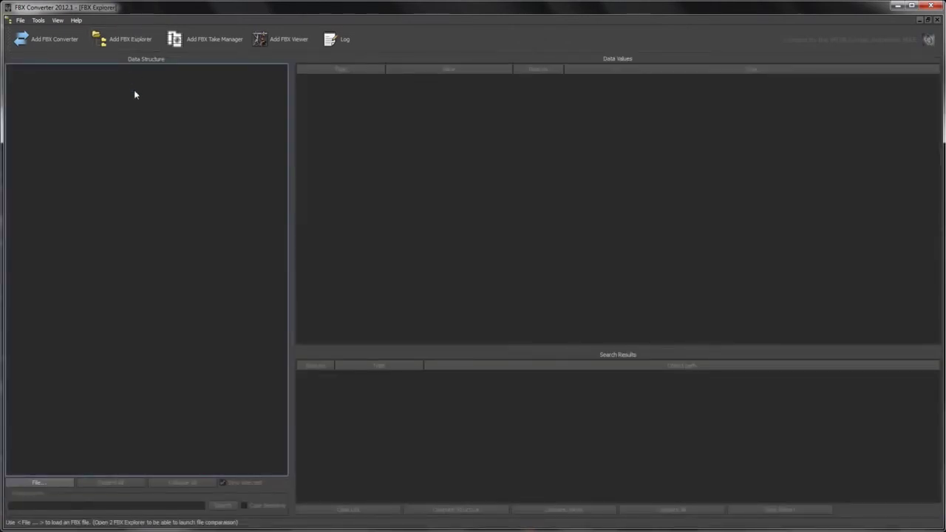
pyautogui.click(218, 37)
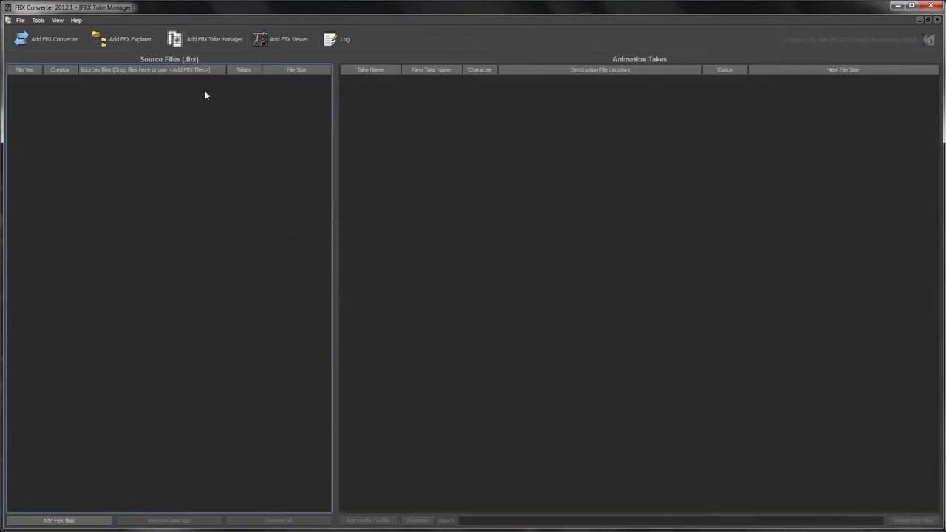
pyautogui.click(287, 41)
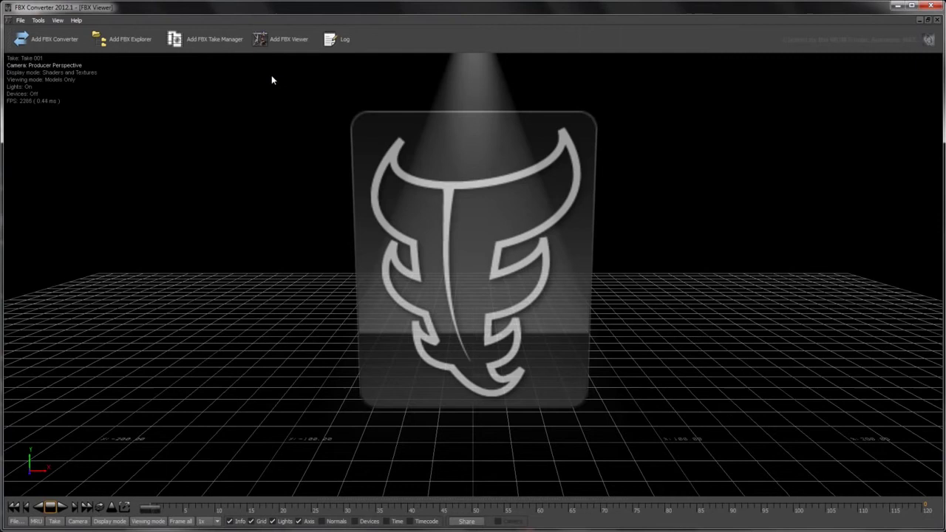
pyautogui.click(57, 21)
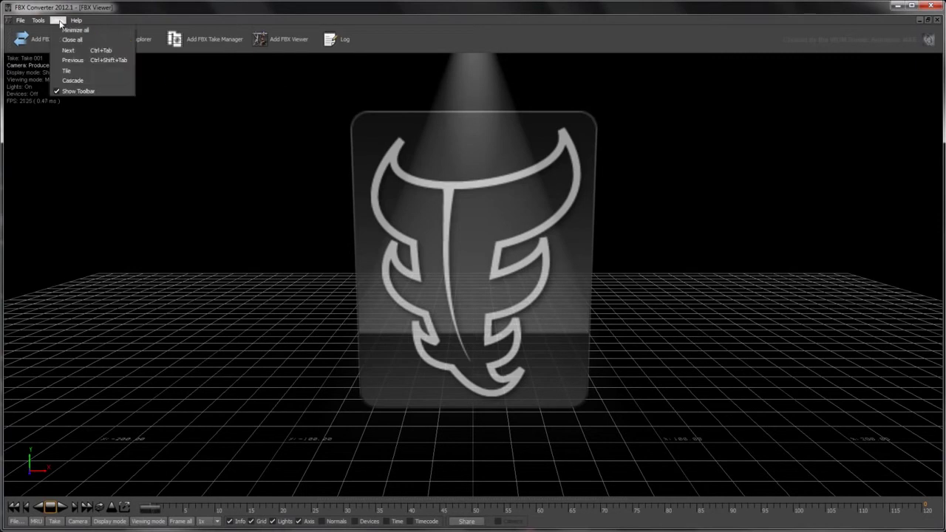
pyautogui.click(88, 70)
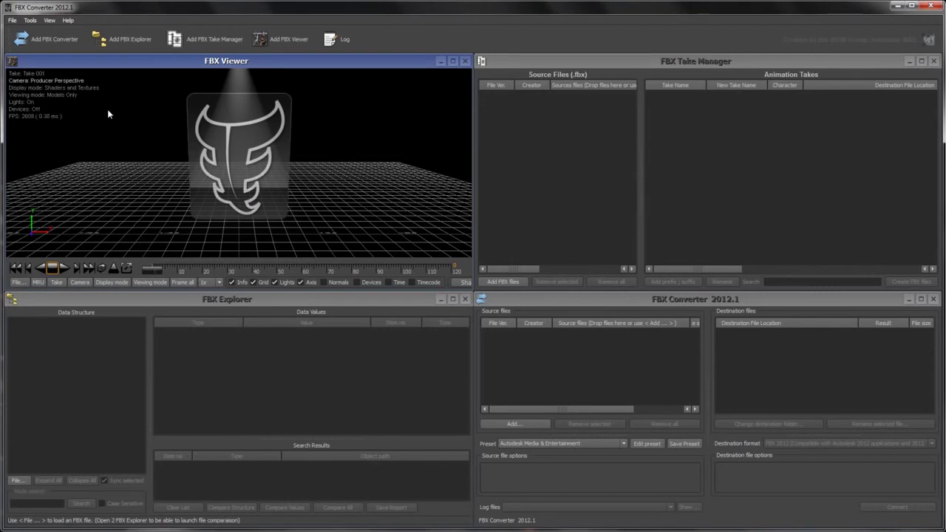
pyautogui.hotkey('ctrl', 'o')
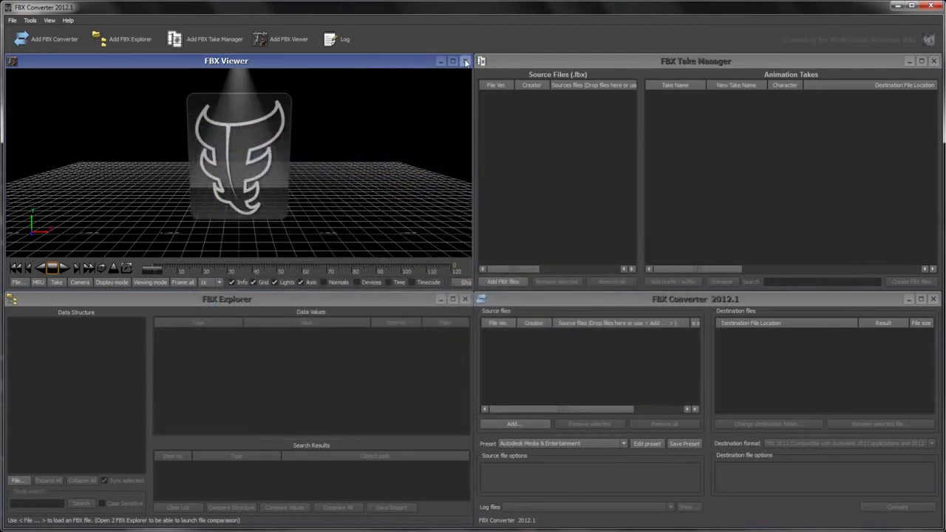
# Step: Replace the FBX Viewer and FBX Take Manager windows with a second FBX Explorer, and tile the windows with the FBX Converter first
pyautogui.click(465, 61)
pyautogui.click(934, 61)
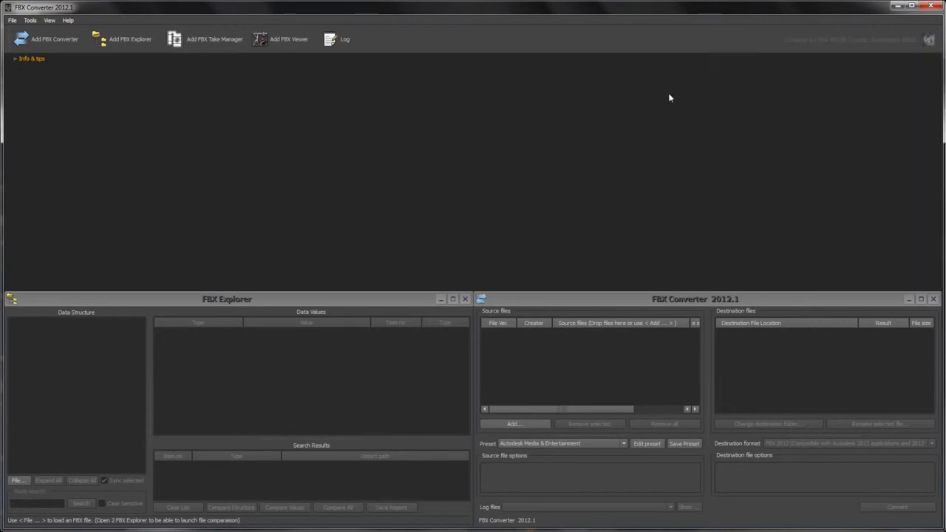
pyautogui.click(134, 45)
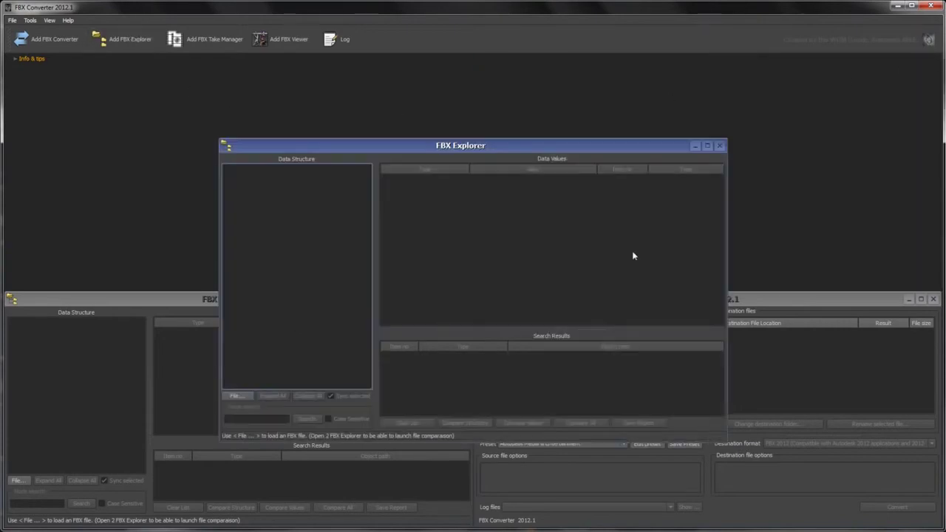
pyautogui.click(795, 300)
pyautogui.click(50, 20)
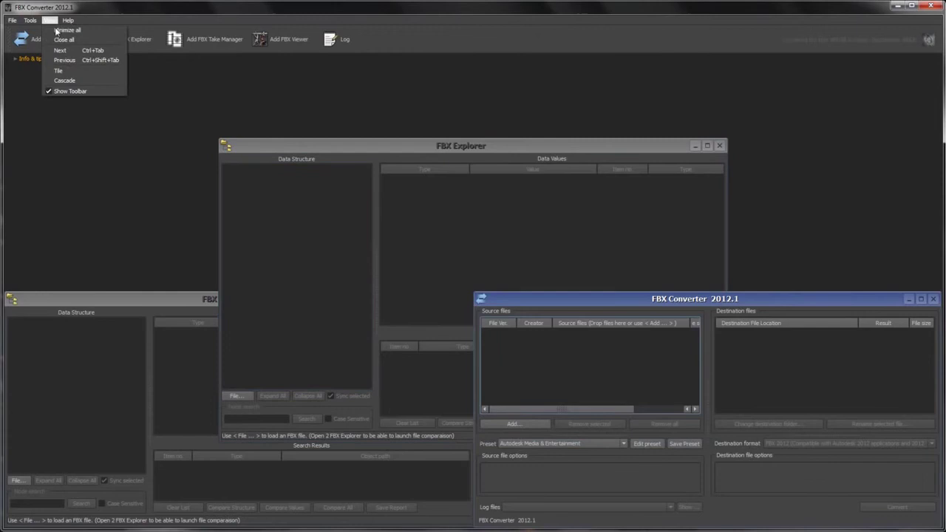
pyautogui.click(66, 71)
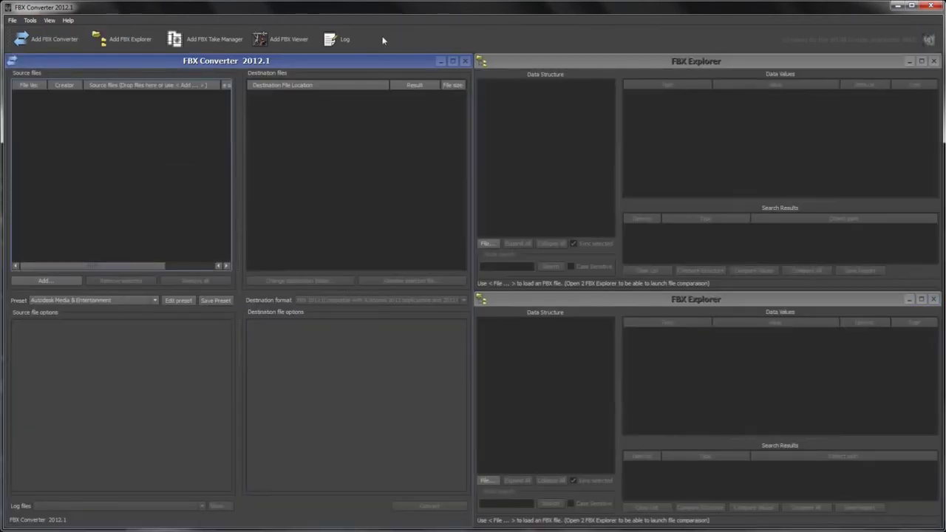
# Step: Add all files from Graveyard.fbx through Zombie_Animations.fbx in the HTM_INT_FBX_Converter folder as conversion sources
pyautogui.click(74, 281)
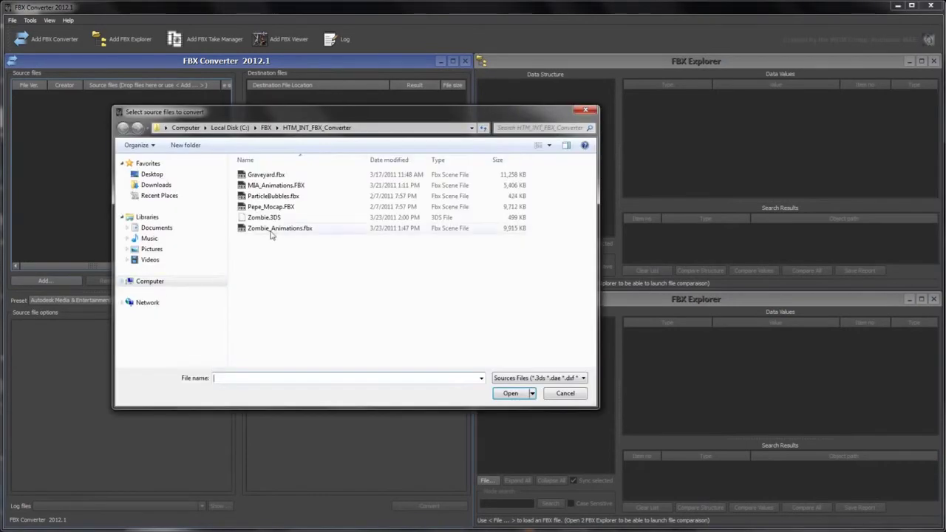
pyautogui.click(266, 175)
pyautogui.keyDown('shift'); pyautogui.click(283, 229); pyautogui.keyUp('shift')
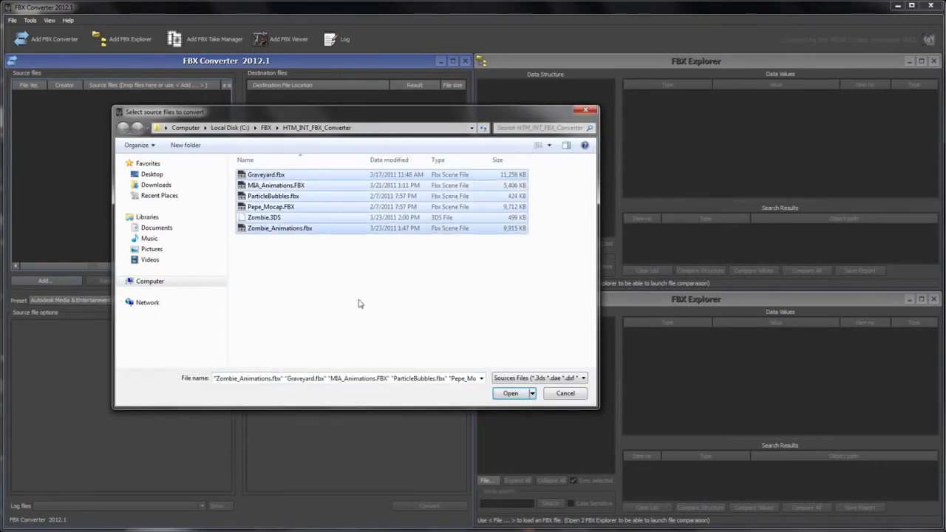
pyautogui.click(506, 392)
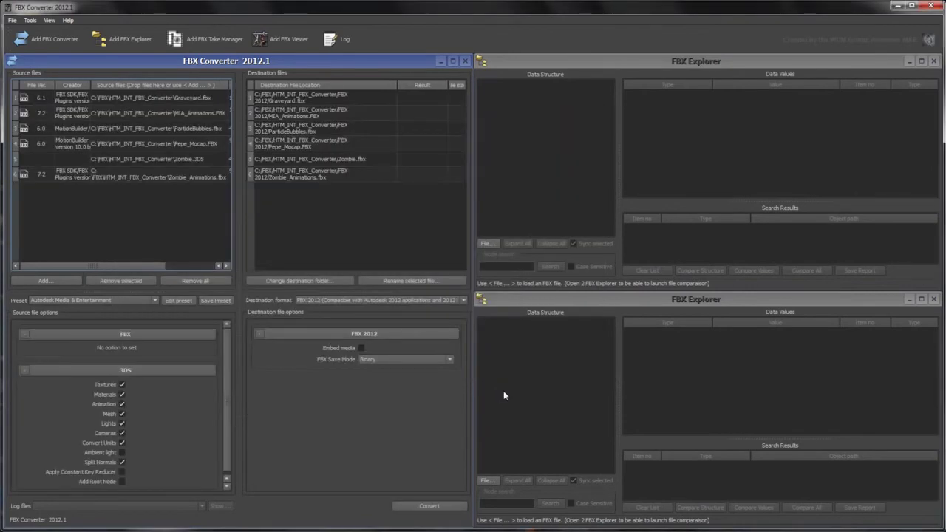
# Step: Create a folder named Output inside HTM_INT_FBX_Converter and set it as the destination for the converted files
pyautogui.click(330, 278)
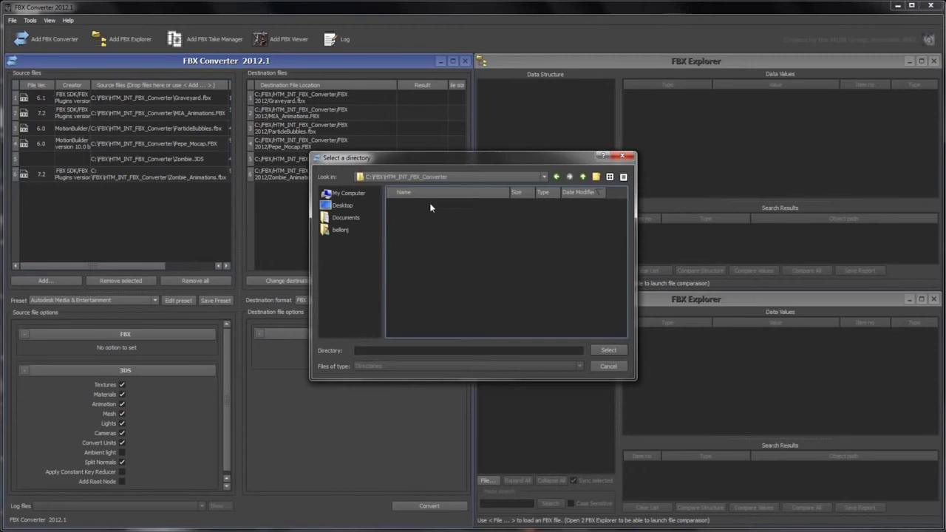
pyautogui.click(595, 177)
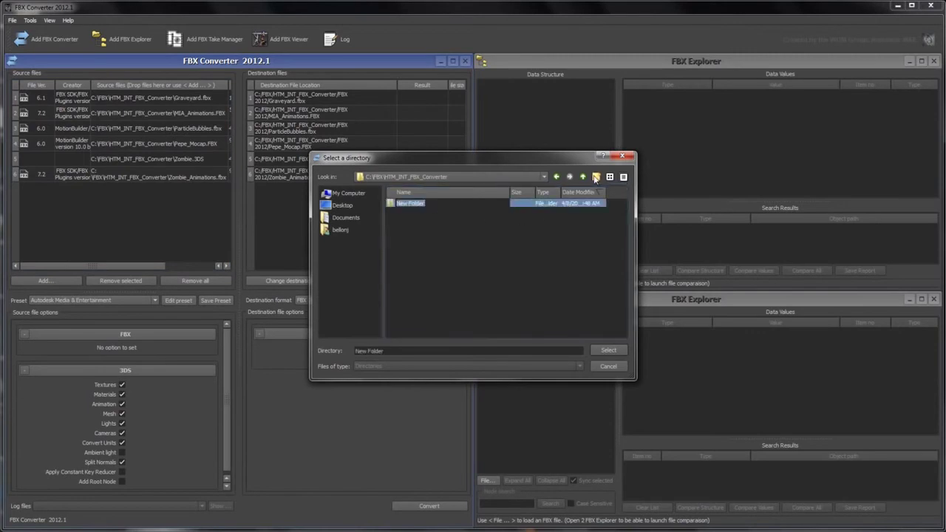
pyautogui.write('Output')
pyautogui.press('Return')
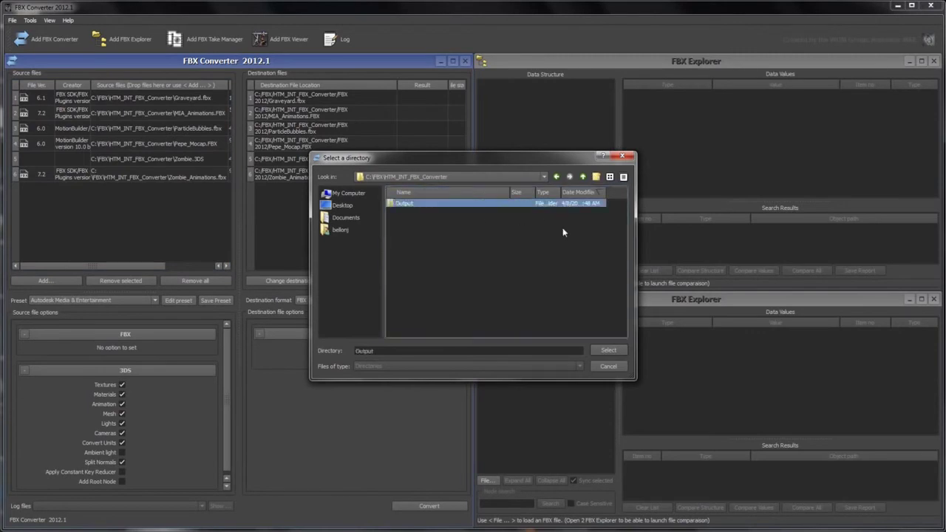
pyautogui.click(609, 351)
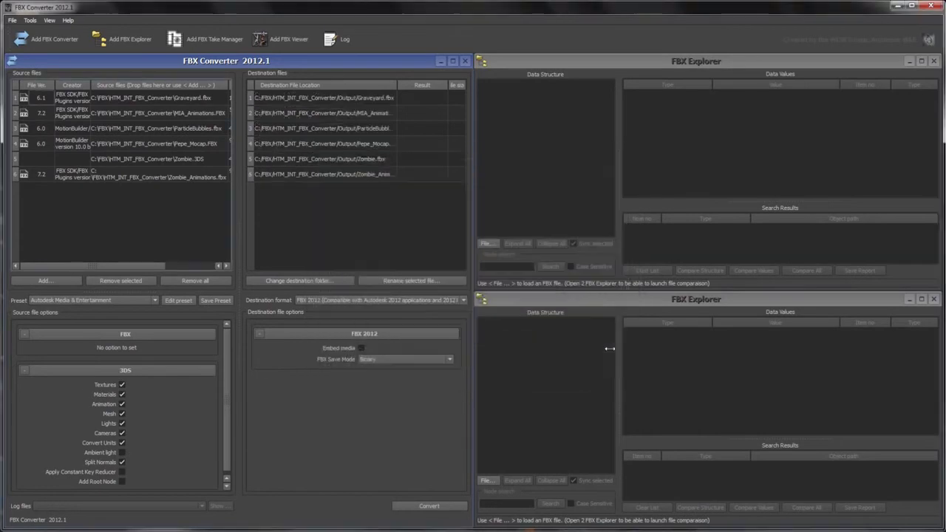
# Step: Convert all source files to the FBX 2012 format with Embed media enabled
pyautogui.click(347, 299)
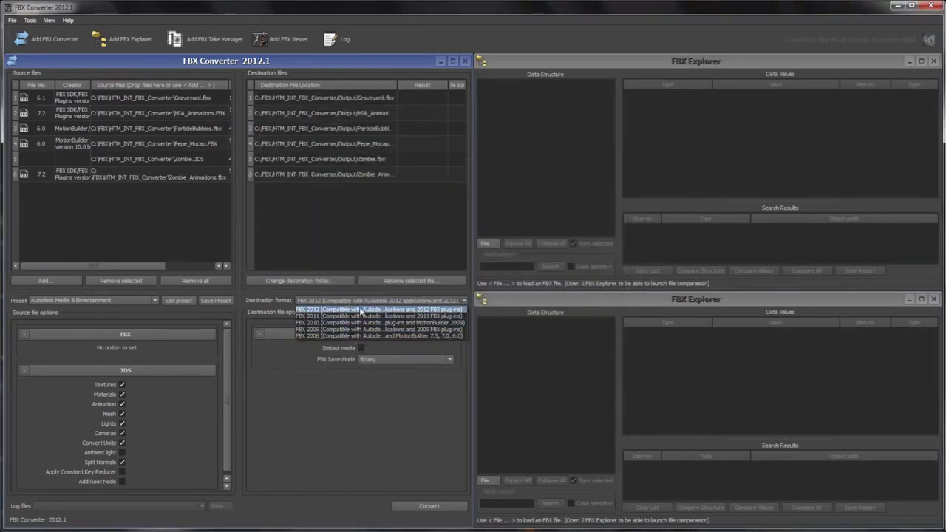
pyautogui.click(360, 309)
pyautogui.click(362, 348)
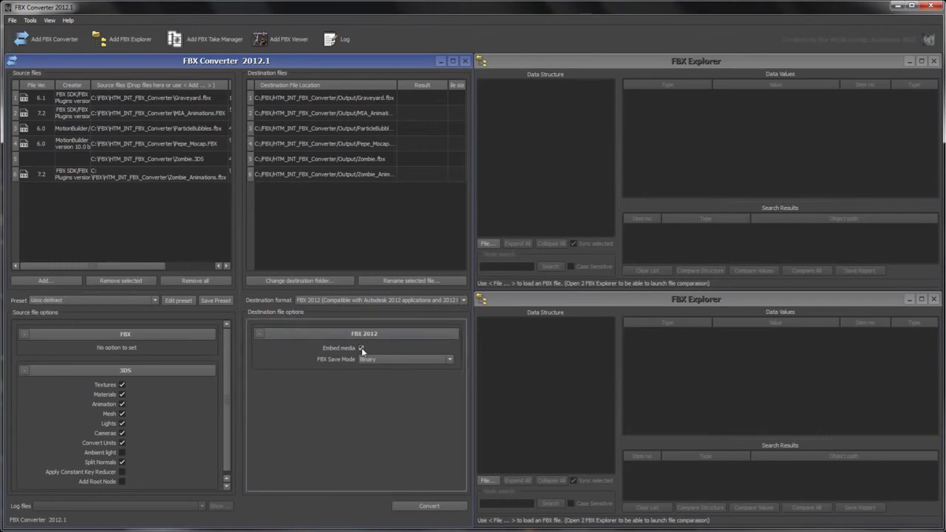
pyautogui.click(408, 506)
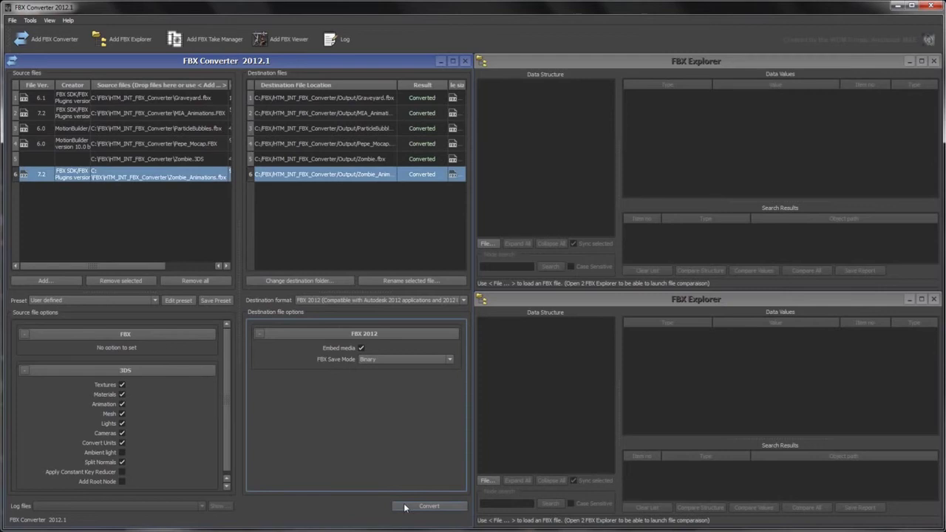
# Step: Load the converted and source Zombie_Animations.fbx into separate FBX Explorers and check synchronized selection on nodes such as GlobalSettings and FBXHeaderExtension
pyautogui.moveTo(384, 177); pyautogui.dragTo(518, 147)
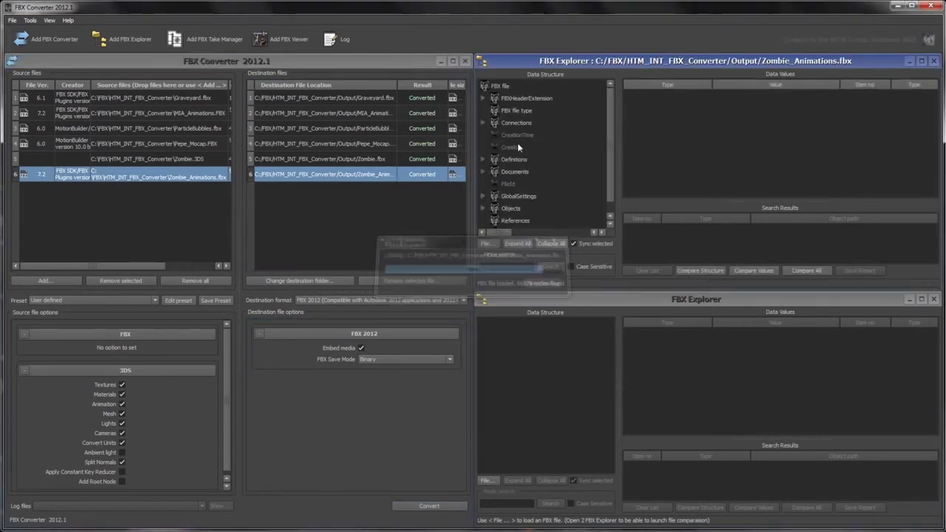
pyautogui.moveTo(114, 177); pyautogui.dragTo(527, 380)
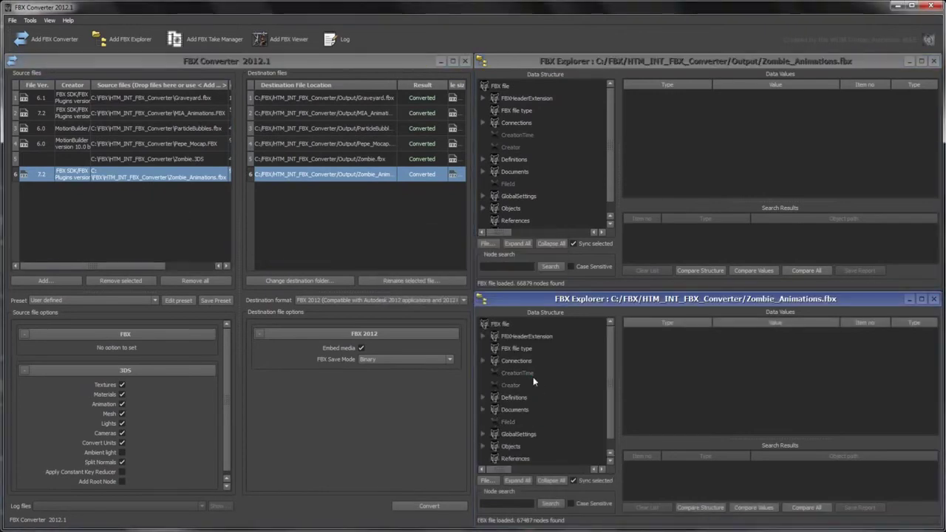
pyautogui.click(517, 411)
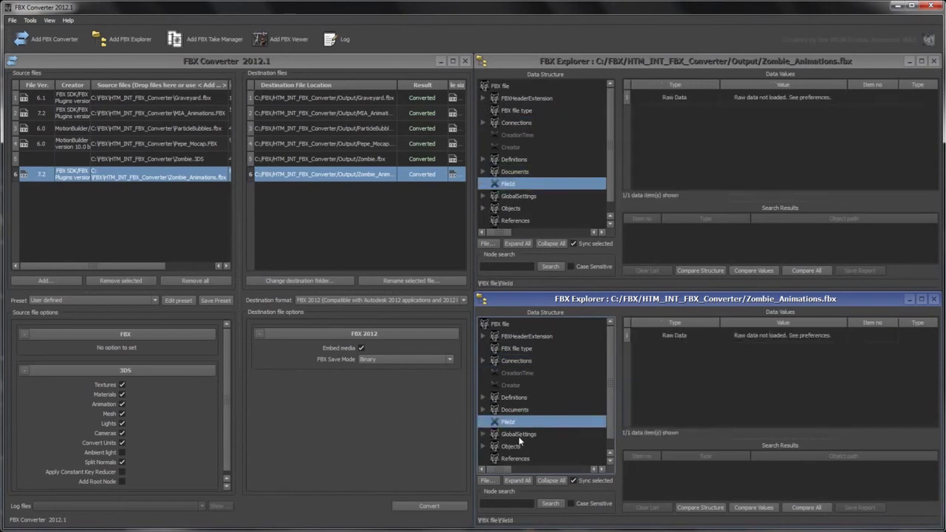
pyautogui.click(520, 436)
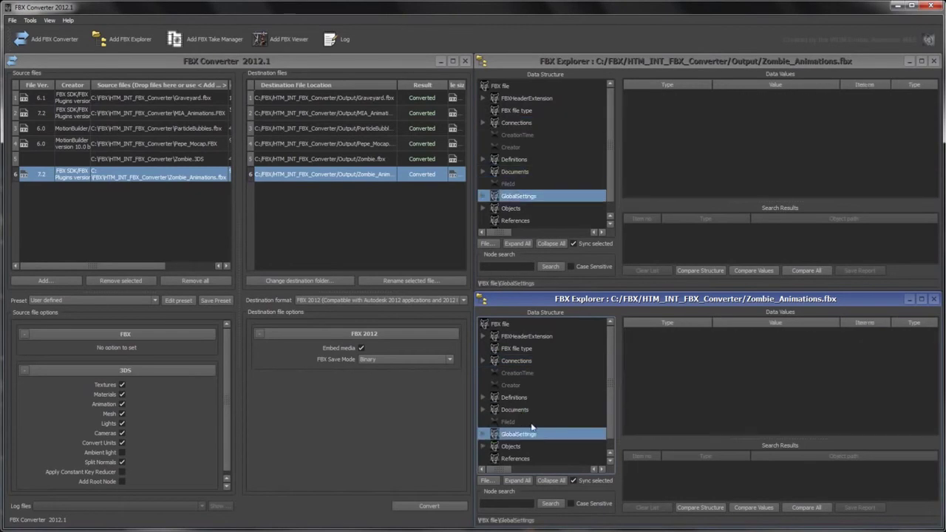
pyautogui.click(550, 160)
pyautogui.click(551, 123)
pyautogui.click(557, 104)
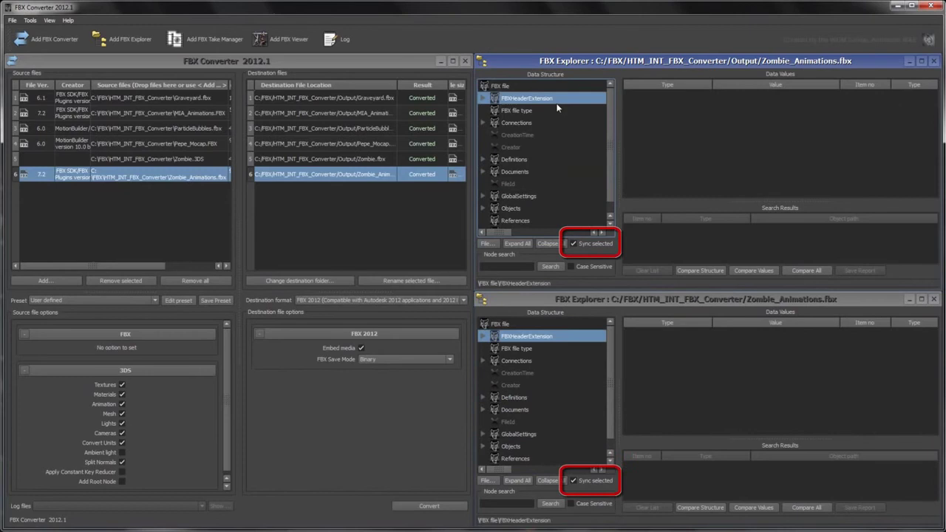
# Step: Search the source Zombie_Animations.fbx for "takes" and inspect the matches, ending at the Takes node
pyautogui.click(494, 504)
pyautogui.write('take')
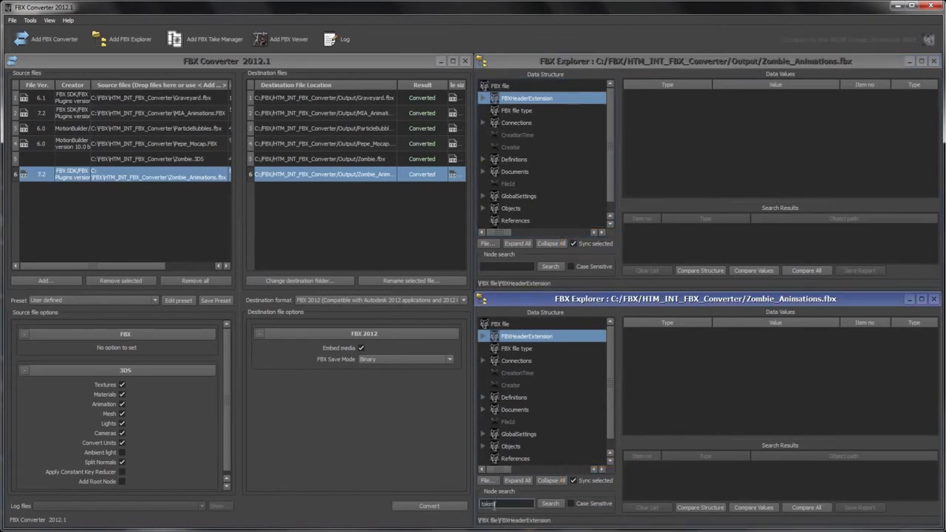
pyautogui.press('Return')
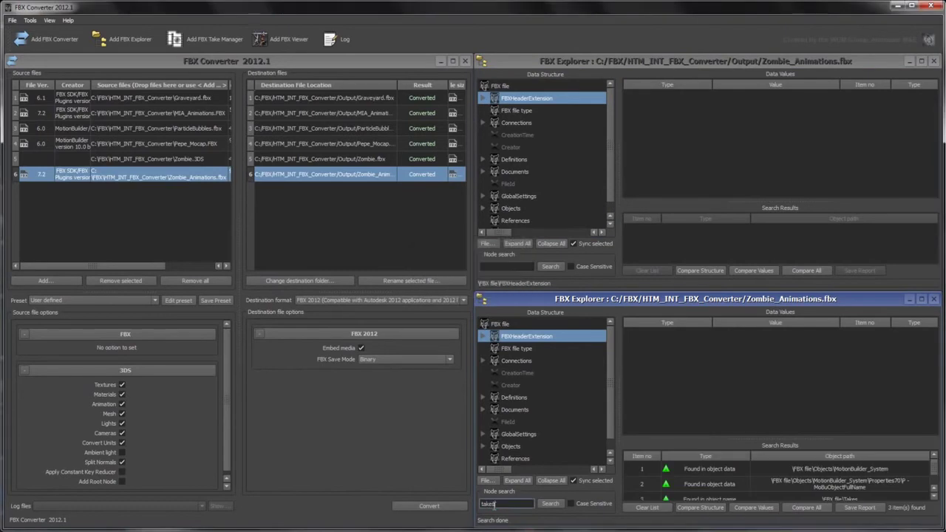
pyautogui.click(731, 484)
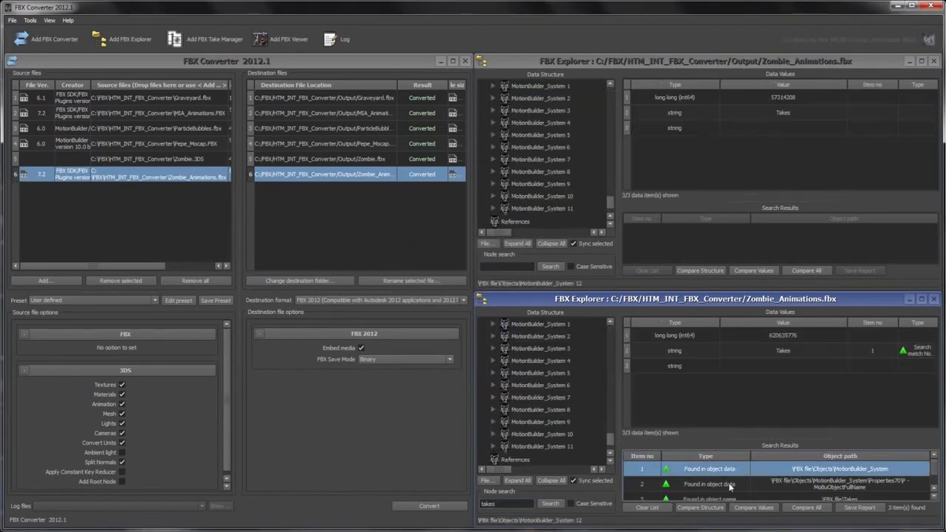
pyautogui.scroll(-1, 730, 485)
pyautogui.click(732, 493)
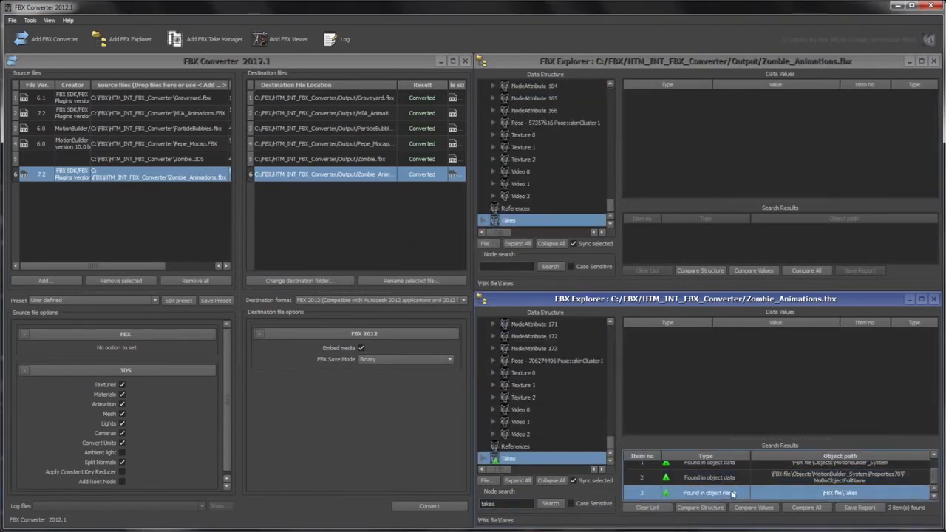
# Step: Compare the data values of the source Zombie_Animations.fbx with the converted version, and return to the FBX Converter window
pyautogui.click(736, 507)
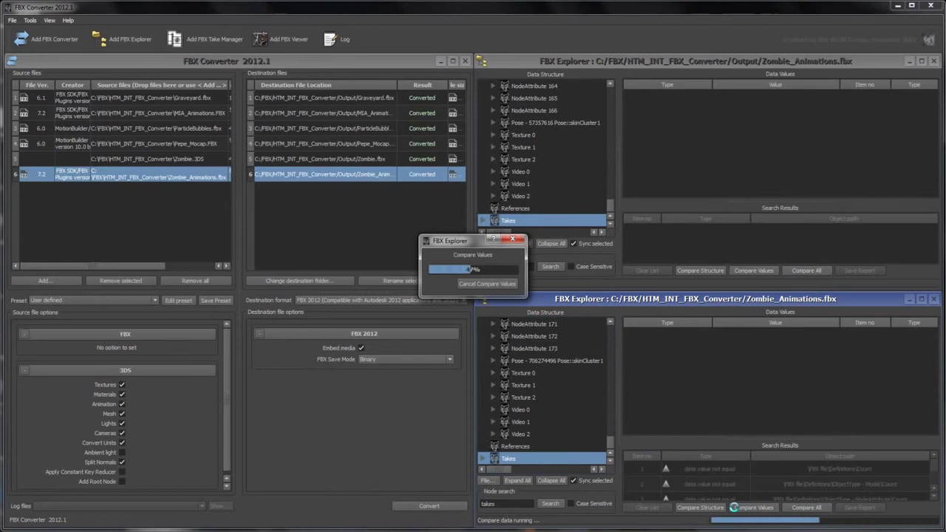
pyautogui.click(432, 195)
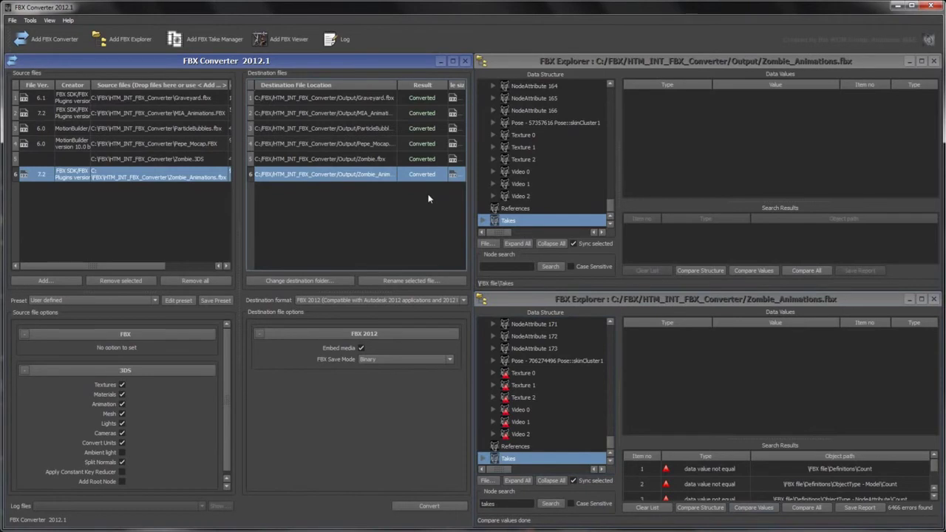
# Step: Close both FBX Explorers, open an FBX Take Manager, and tile it beside the FBX Converter window
pyautogui.click(935, 61)
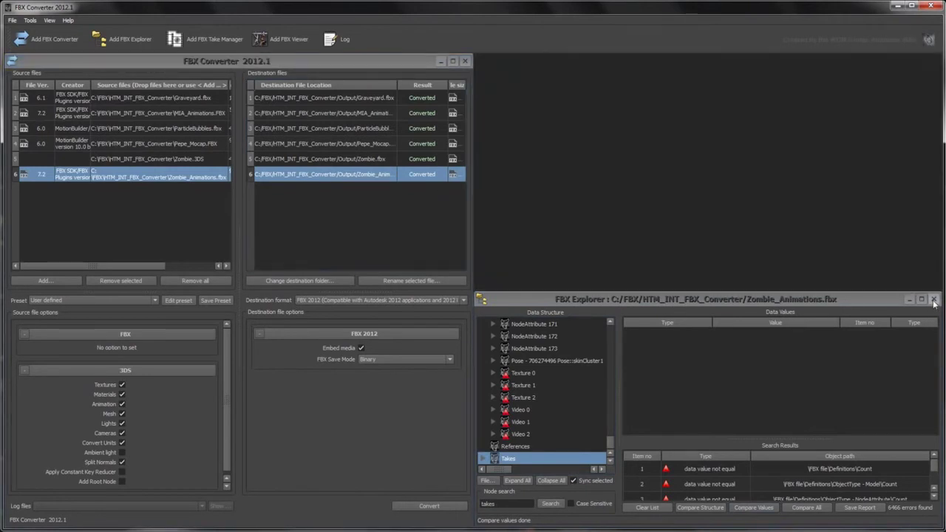
pyautogui.click(934, 299)
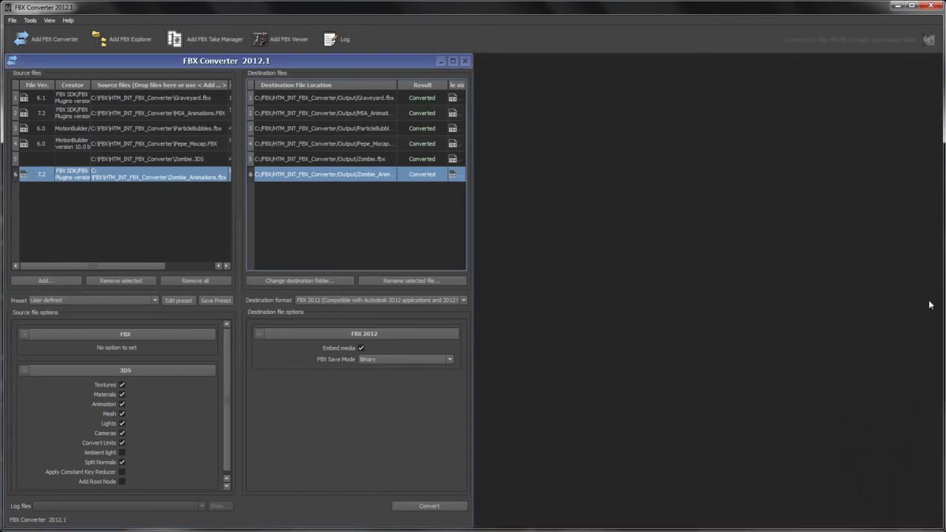
pyautogui.click(236, 41)
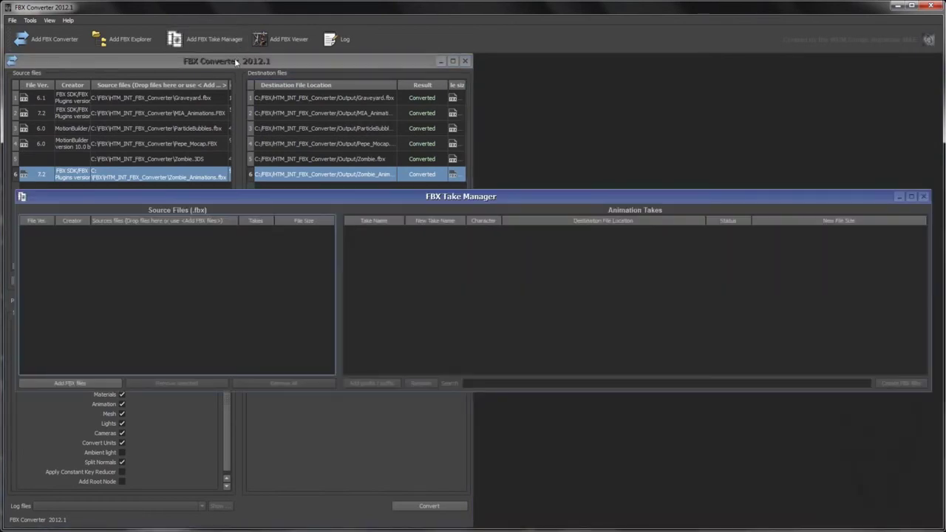
pyautogui.click(220, 61)
pyautogui.click(49, 20)
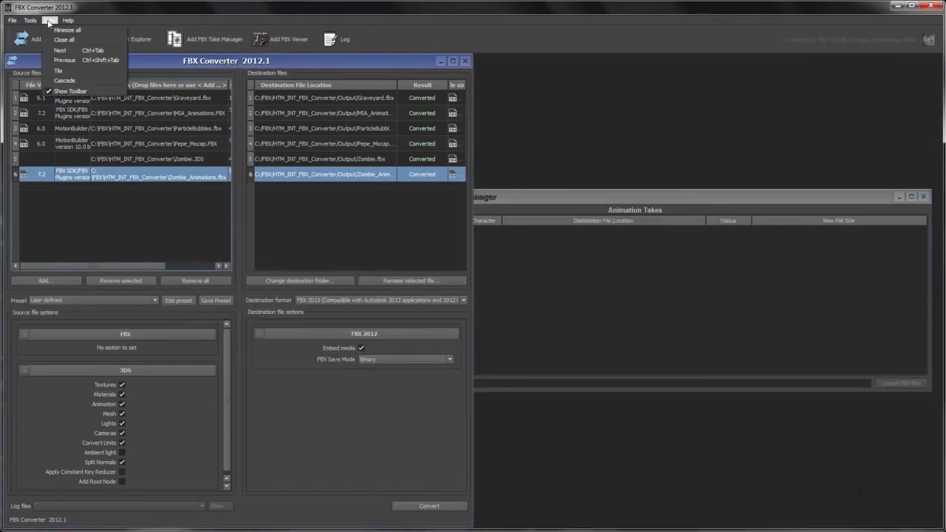
pyautogui.click(66, 70)
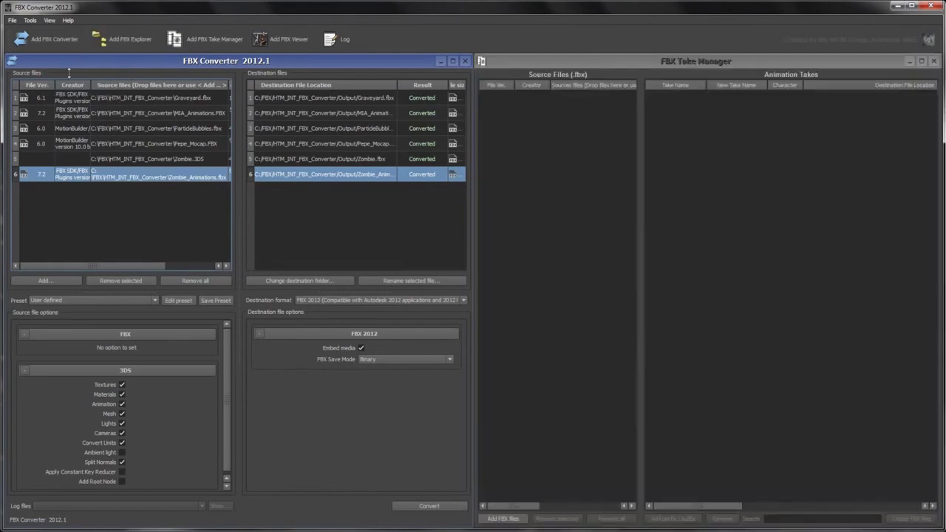
# Step: Add the converted Zombie_Animations.fbx and MIA_Animations.fbx to the Take Manager's source files
pyautogui.click(363, 173)
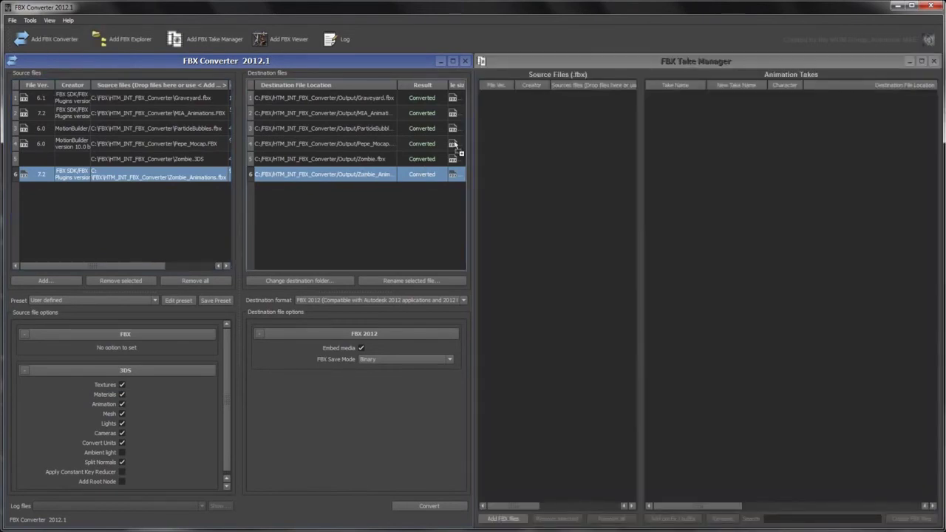
pyautogui.moveTo(555, 75); pyautogui.dragTo(554, 75)
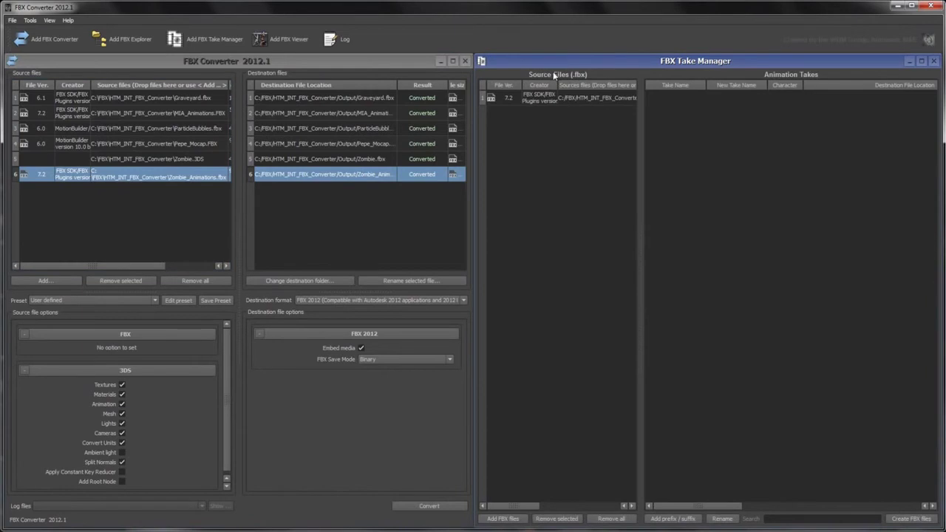
pyautogui.click(367, 115)
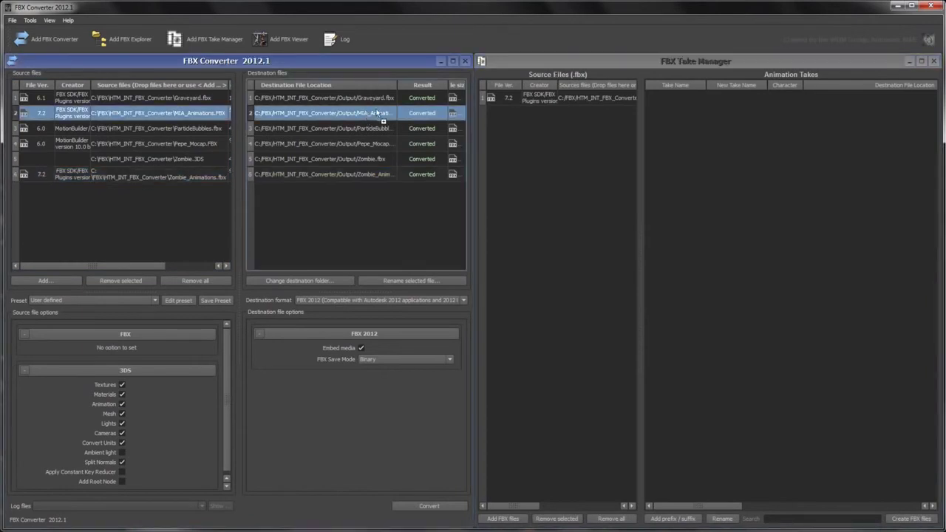
pyautogui.moveTo(547, 74); pyautogui.dragTo(548, 74)
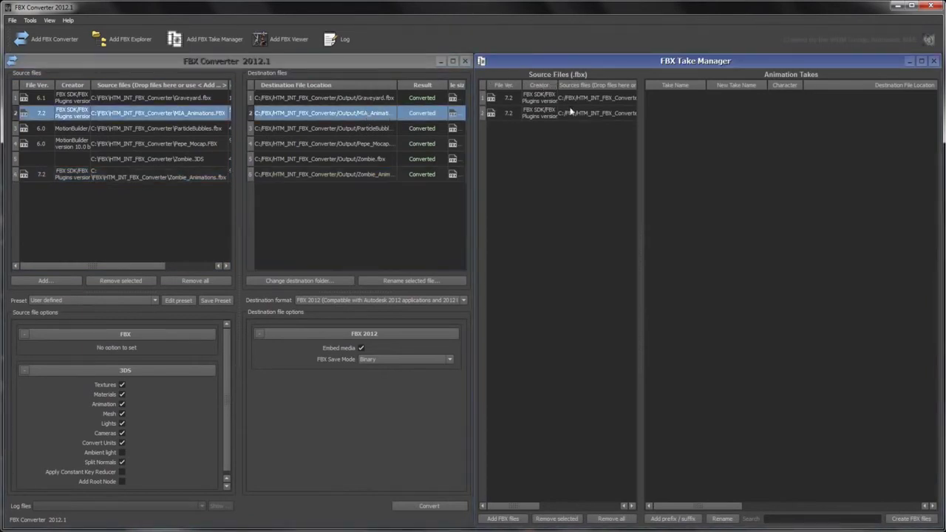
# Step: Widen the Take Manager's source list and view the animation takes of Zombie_Animations.fbx and MIA_Animations.fbx
pyautogui.moveTo(641, 132); pyautogui.dragTo(739, 154)
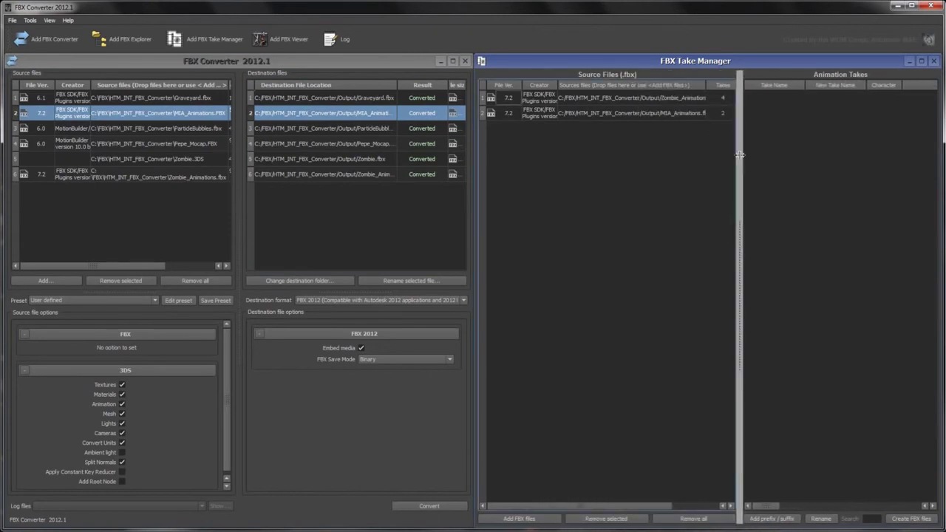
pyautogui.click(683, 98)
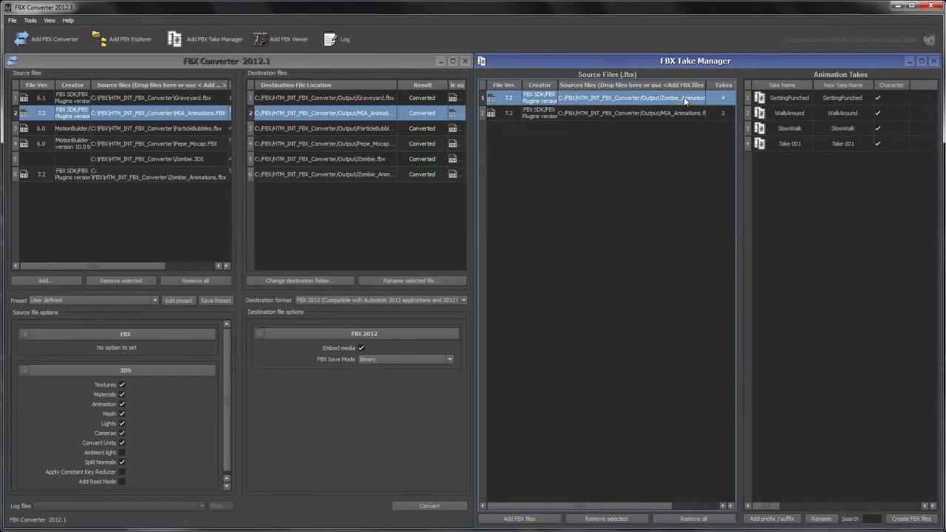
pyautogui.click(684, 113)
pyautogui.click(686, 103)
# Step: Try the prefix New_ on the SlowWalk take only, and reset it to its take name
pyautogui.click(794, 127)
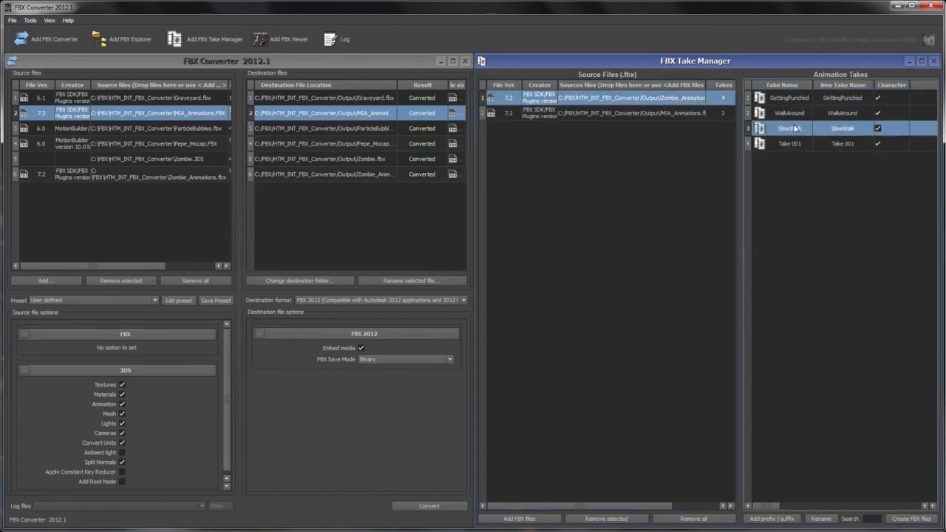
pyautogui.click(780, 519)
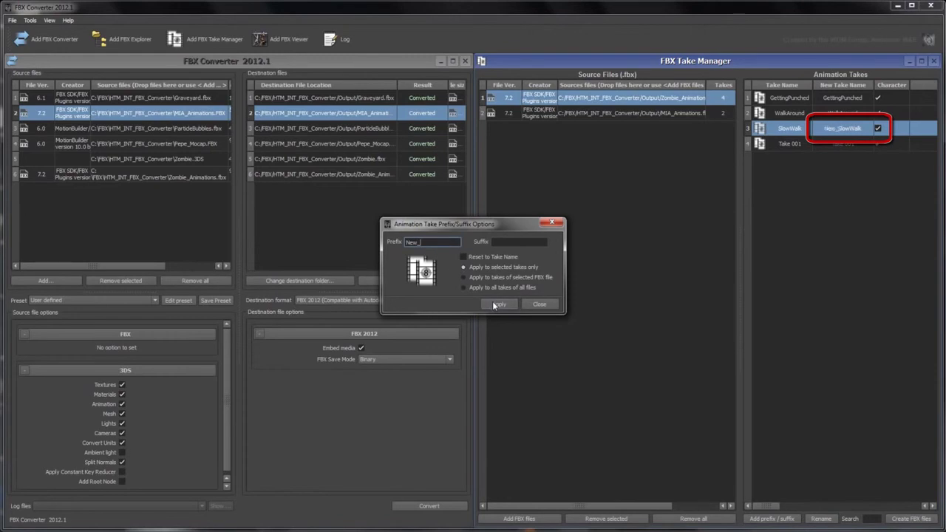
pyautogui.click(464, 257)
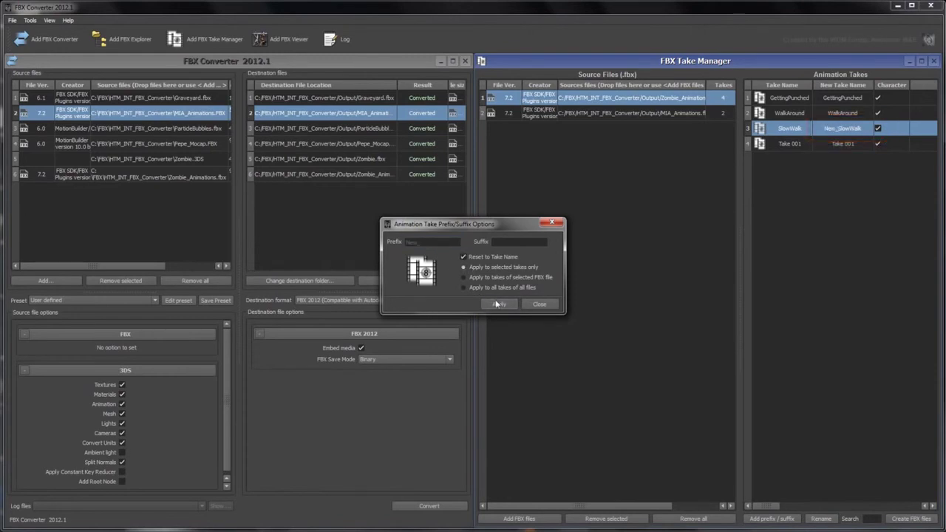
pyautogui.click(499, 303)
pyautogui.click(538, 303)
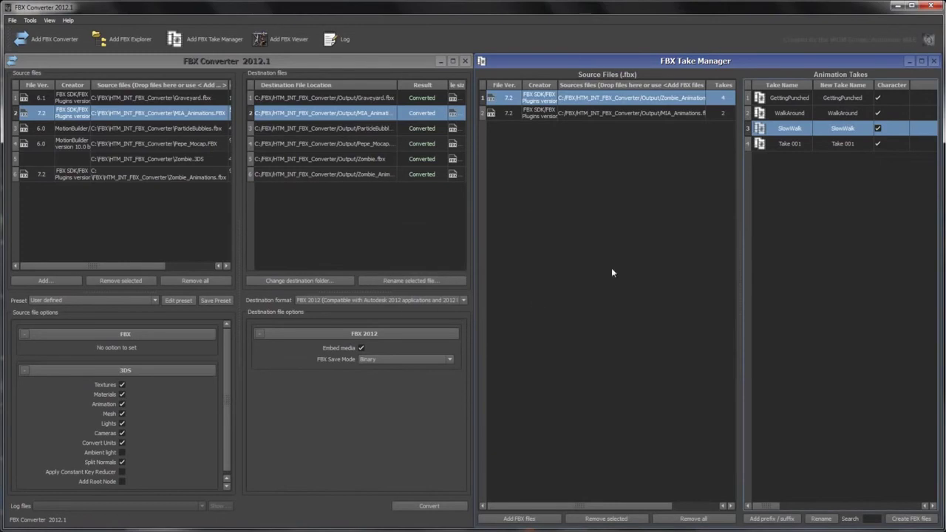
# Step: Exclude the character from the WalkAround and SlowWalk takes, and create one FBX 2012 file per take for all FBX files
pyautogui.click(878, 114)
pyautogui.click(881, 174)
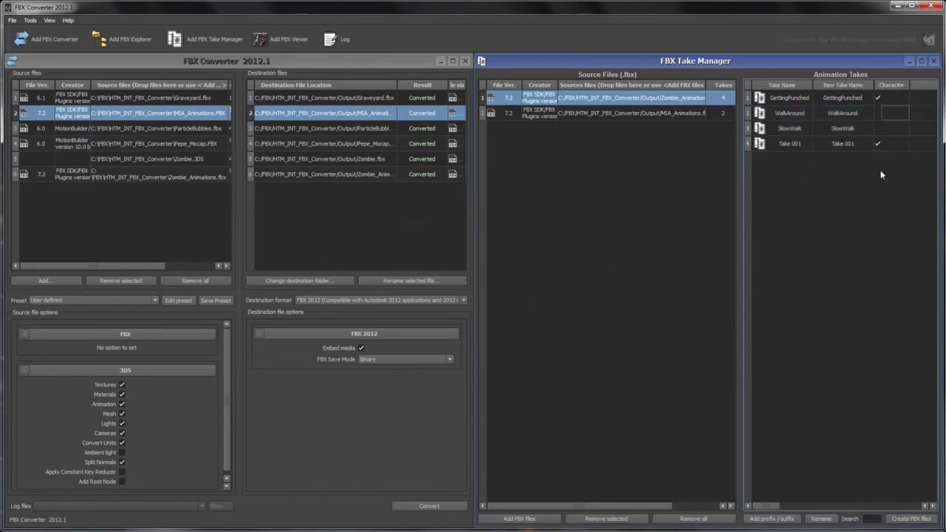
pyautogui.click(895, 520)
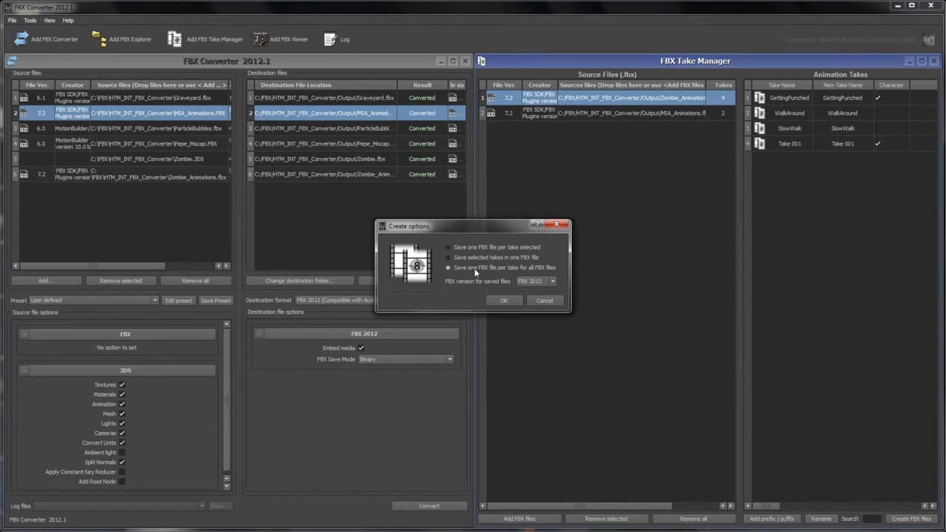
pyautogui.click(495, 299)
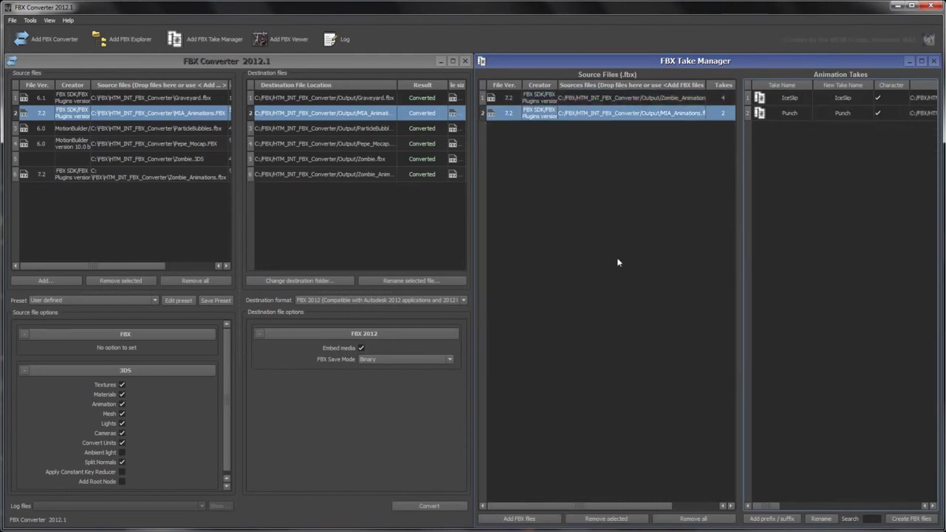
# Step: Widen the Animation Takes list, close the FBX Converter window, and place a floating FBX Viewer below a docked one
pyautogui.moveTo(741, 230); pyautogui.dragTo(670, 234)
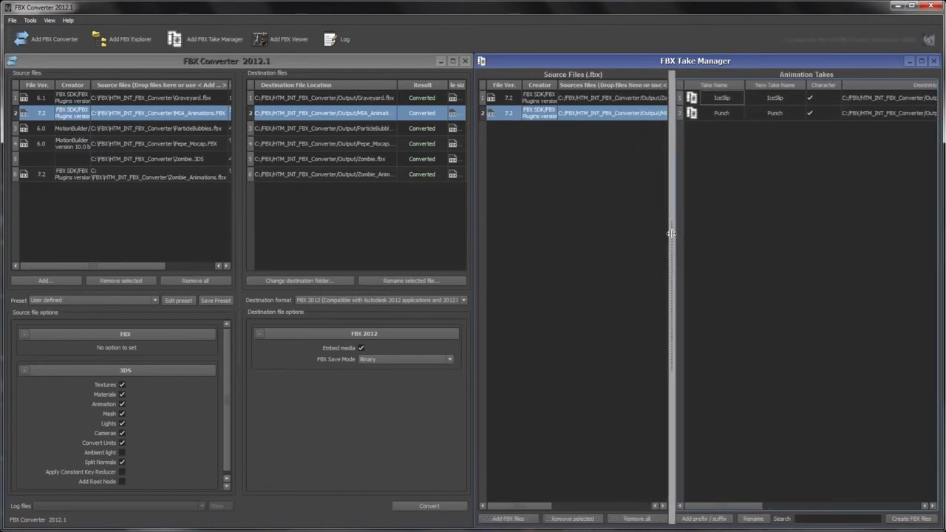
pyautogui.moveTo(672, 233); pyautogui.dragTo(672, 234)
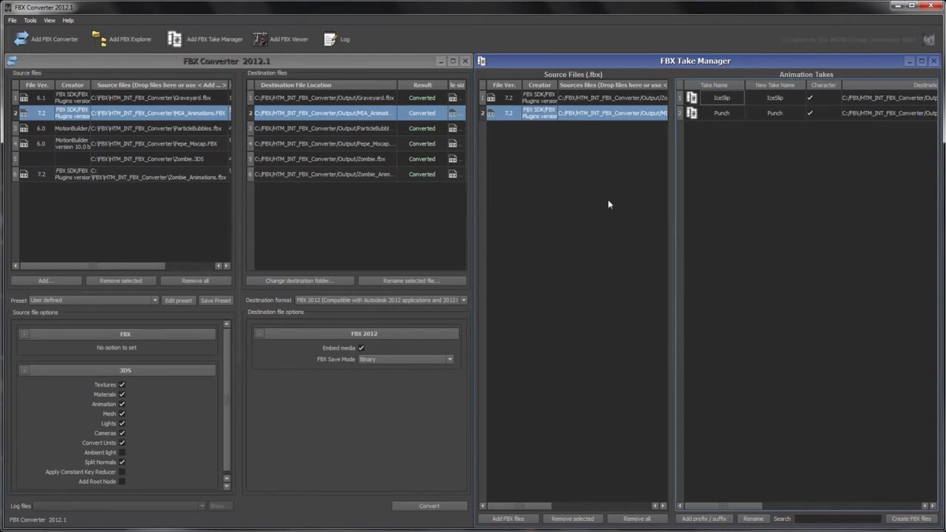
pyautogui.click(464, 62)
pyautogui.click(280, 41)
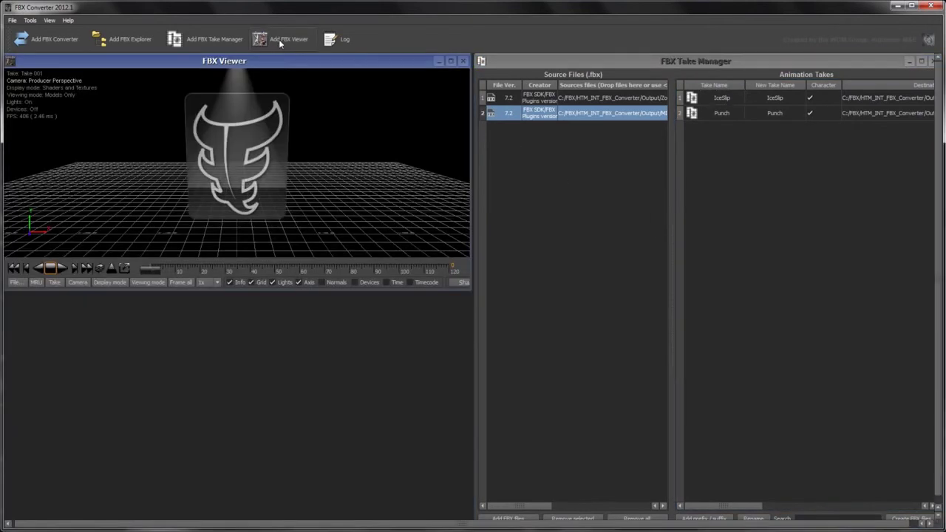
pyautogui.click(279, 41)
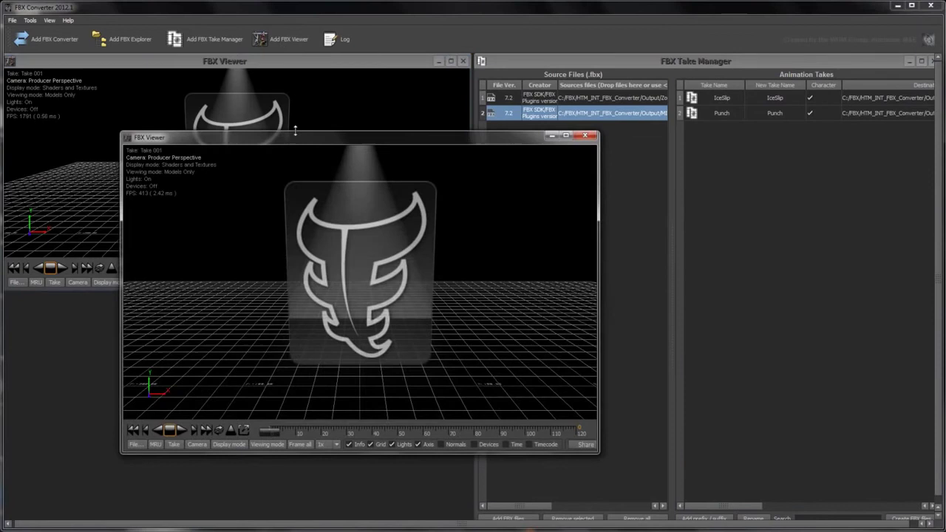
pyautogui.moveTo(296, 144); pyautogui.dragTo(183, 293)
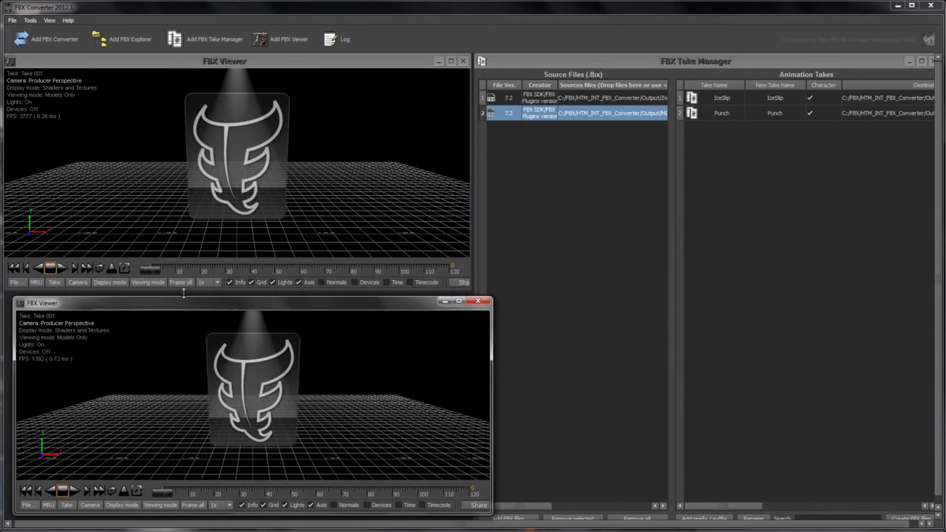
# Step: Load Zombie_Animations.fbx into the docked FBX Viewer and the GettingPunched take's file into the floating FBX Viewer
pyautogui.moveTo(614, 102); pyautogui.dragTo(569, 116)
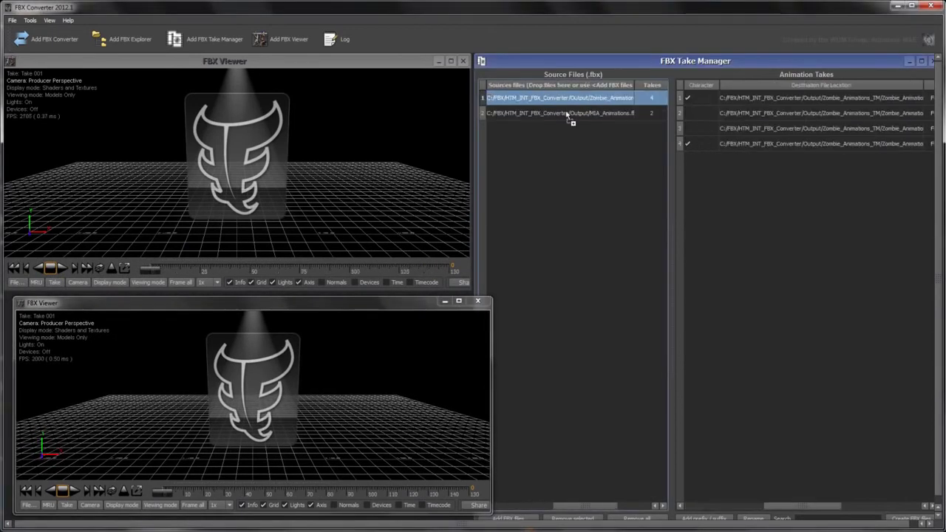
pyautogui.moveTo(401, 155); pyautogui.dragTo(401, 154)
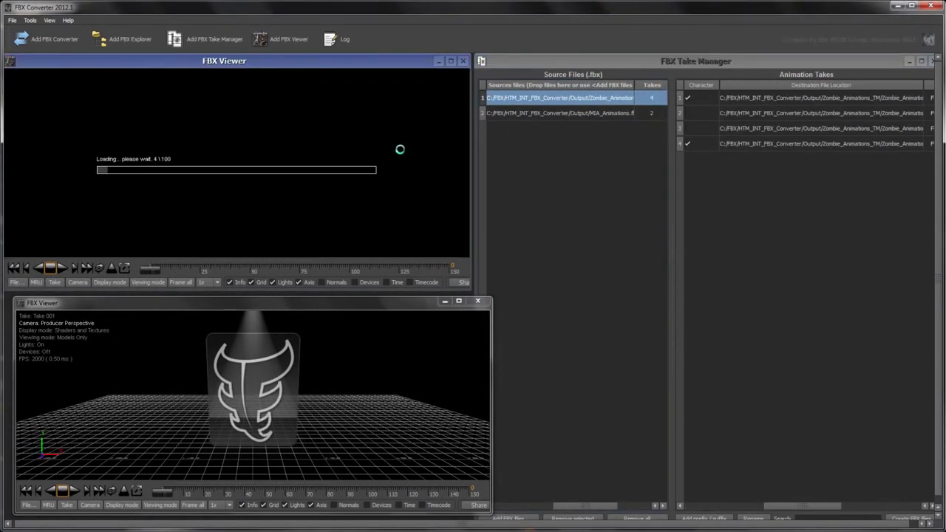
pyautogui.click(797, 102)
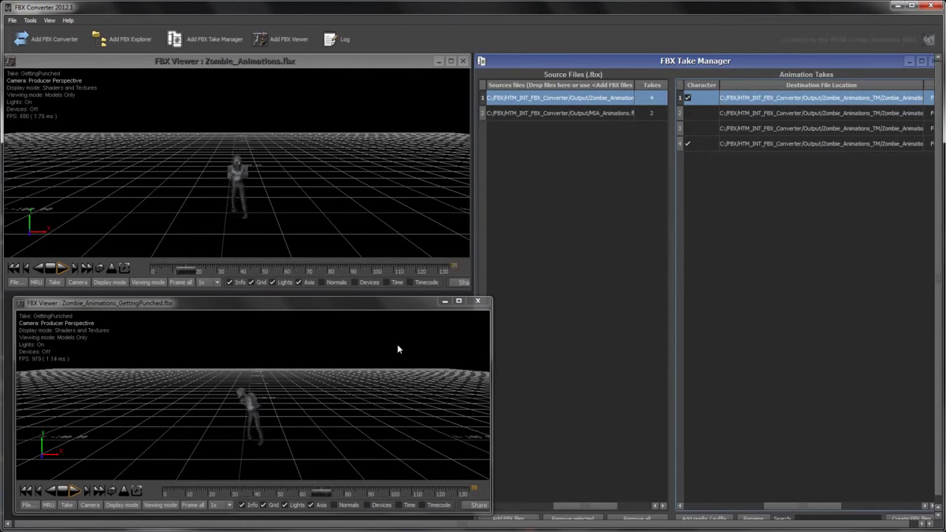
# Step: Examine the zombie character up close and from a different angle in the two FBX Viewers
pyautogui.click(301, 405)
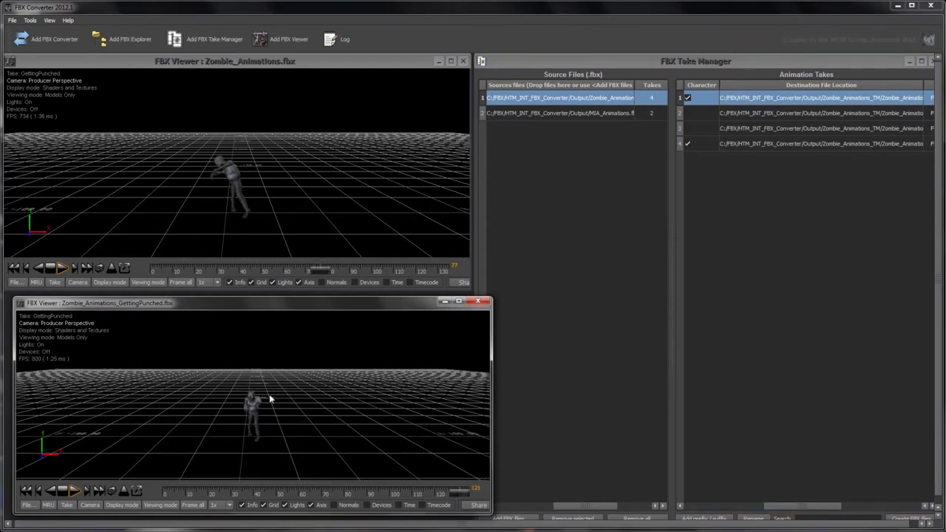
pyautogui.scroll(5, 402, 407)
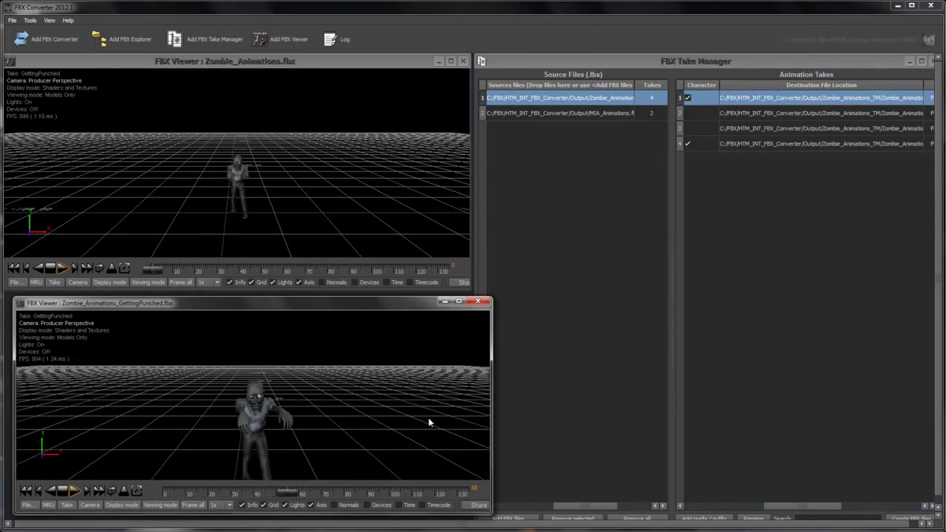
pyautogui.moveTo(331, 392); pyautogui.dragTo(288, 393)
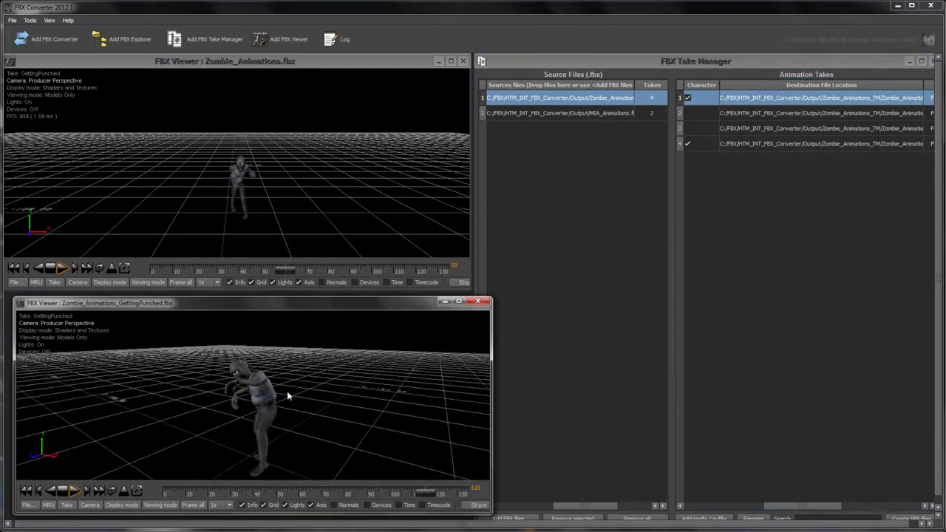
pyautogui.click(302, 196)
pyautogui.scroll(5, 302, 196)
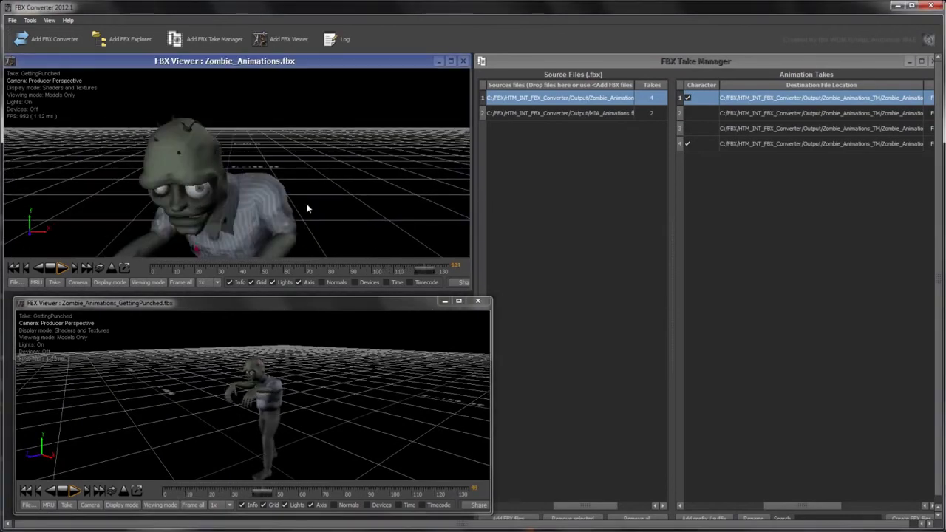
# Step: Try other playback speeds such as 1/10x for Zombie_Animations.fbx, and restore the speed to 1x
pyautogui.click(217, 282)
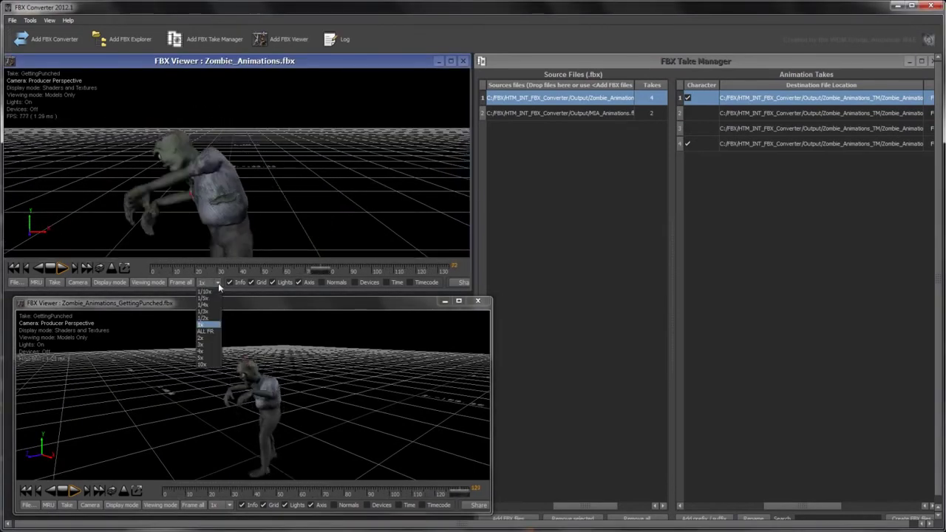
pyautogui.click(201, 344)
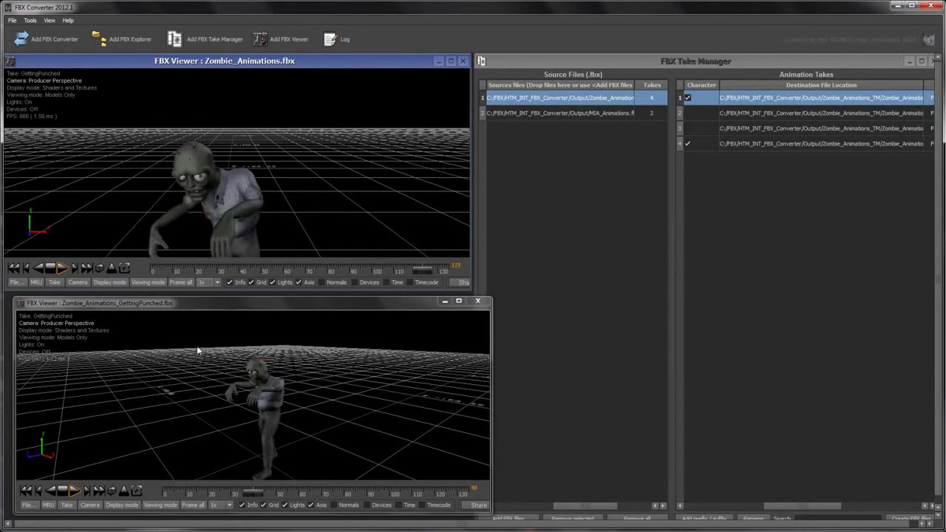
pyautogui.click(210, 282)
pyautogui.click(210, 290)
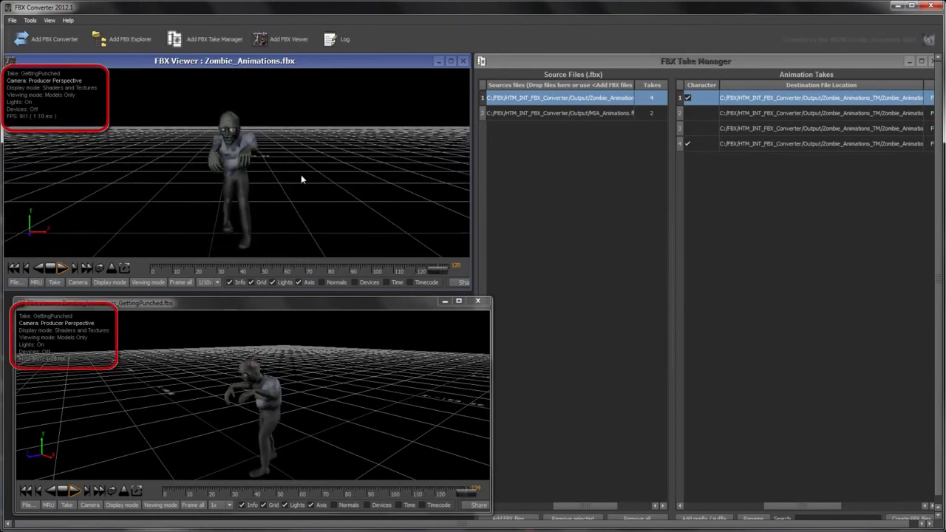
pyautogui.click(208, 282)
pyautogui.click(203, 324)
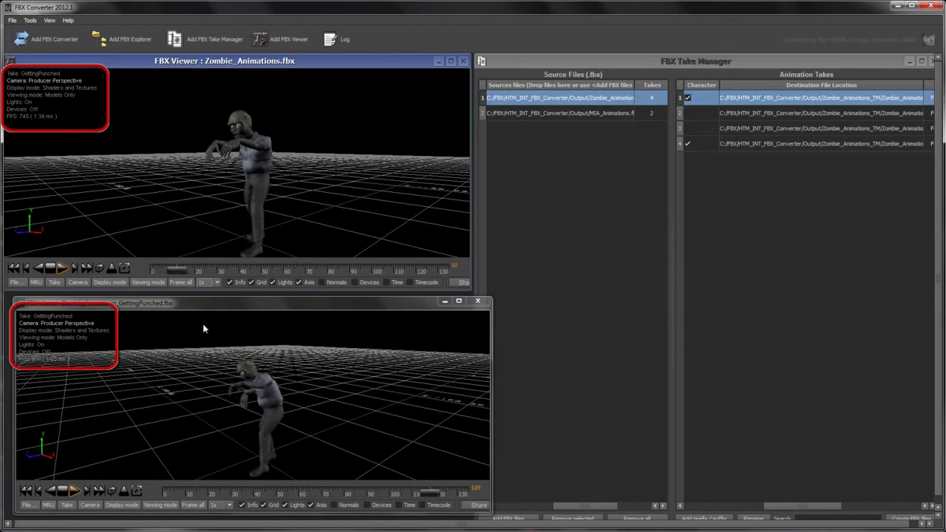
# Step: Switch the Zombie_Animations.fbx viewer to the X-Ray viewing mode
pyautogui.click(148, 283)
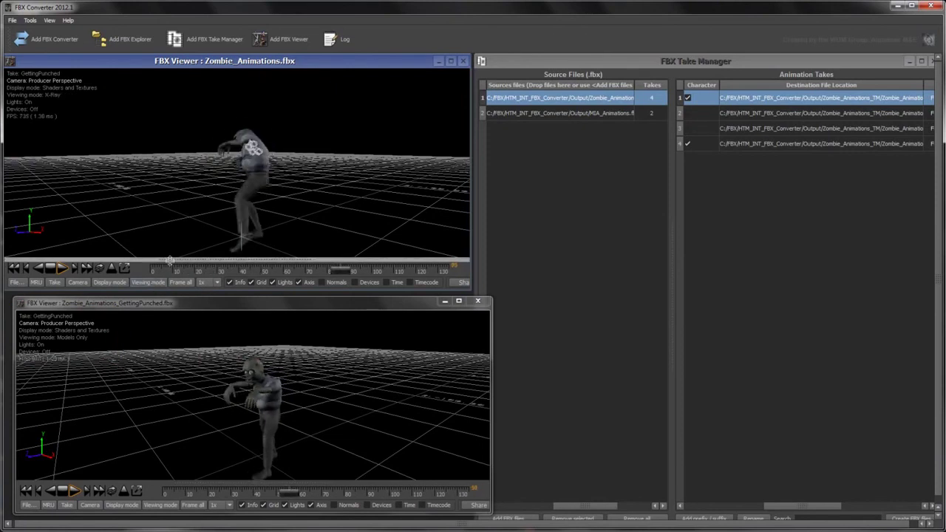
# Step: Display the timecode in the Zombie_Animations.fbx viewer
pyautogui.moveTo(173, 255)
pyautogui.mouseDown()
pyautogui.moveTo(185, 186)
pyautogui.moveTo(190, 261)
pyautogui.mouseUp()
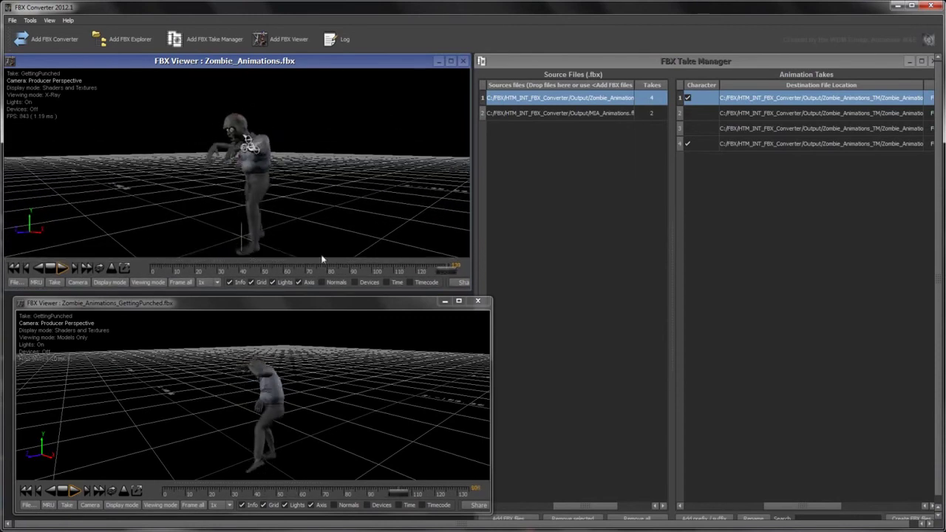
pyautogui.click(410, 283)
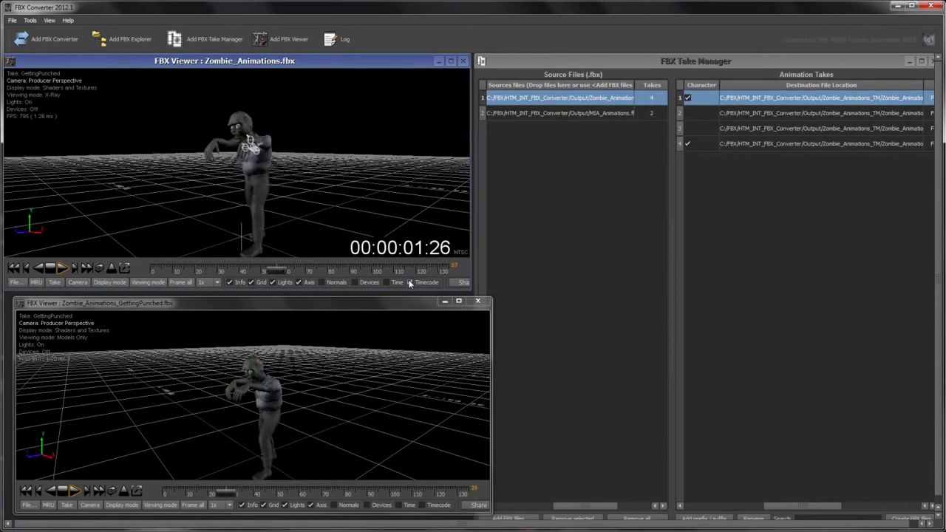
pyautogui.click(30, 21)
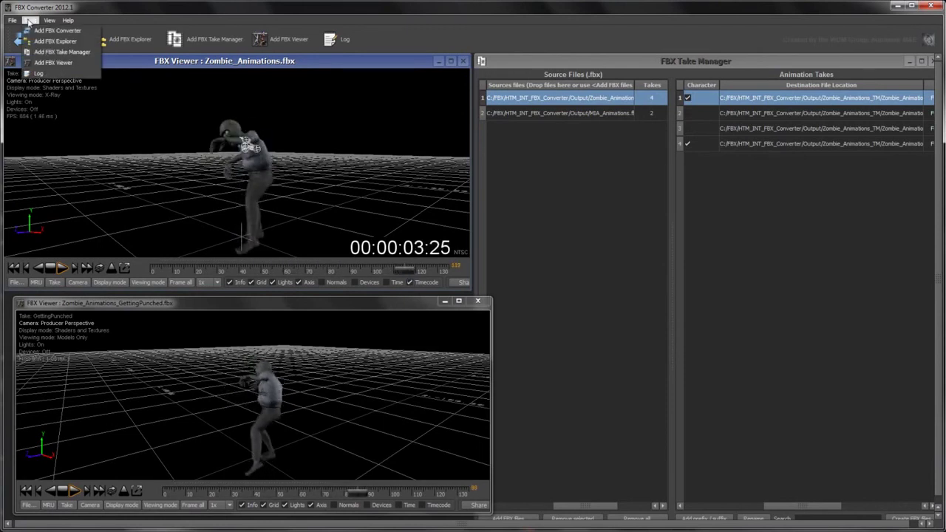
pyautogui.moveTo(14, 22)
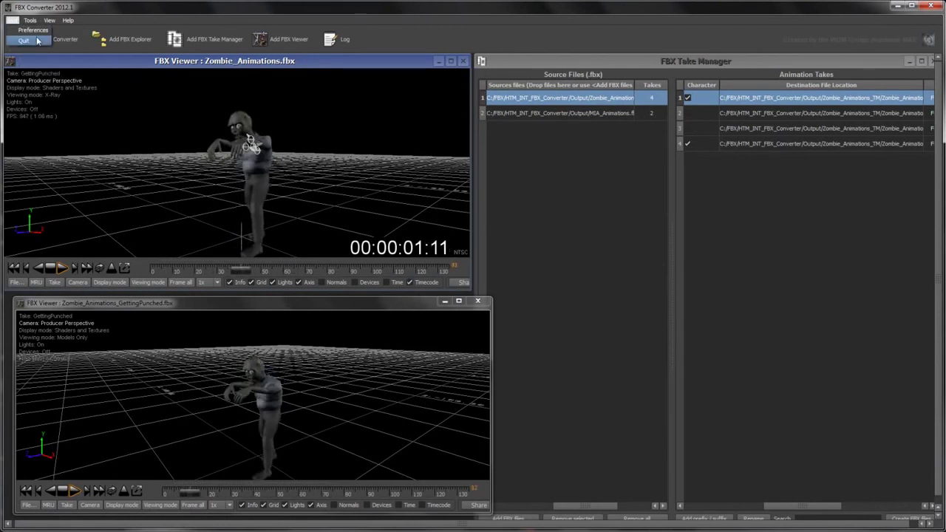
pyautogui.click(167, 122)
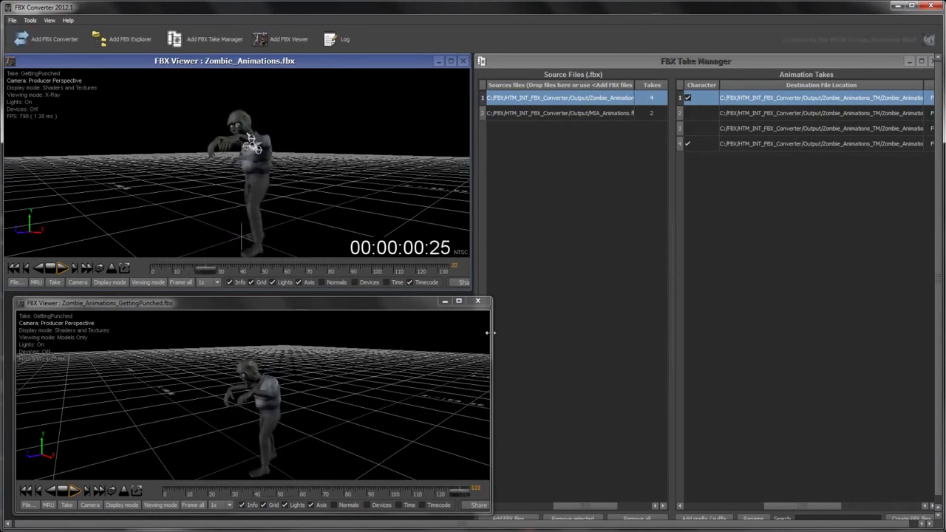
# Step: Widen both FBX Viewers to expose their sharing options and enable Share, allowing FBXConverterUI.exe access through Windows Firewall
pyautogui.moveTo(490, 332); pyautogui.dragTo(566, 333)
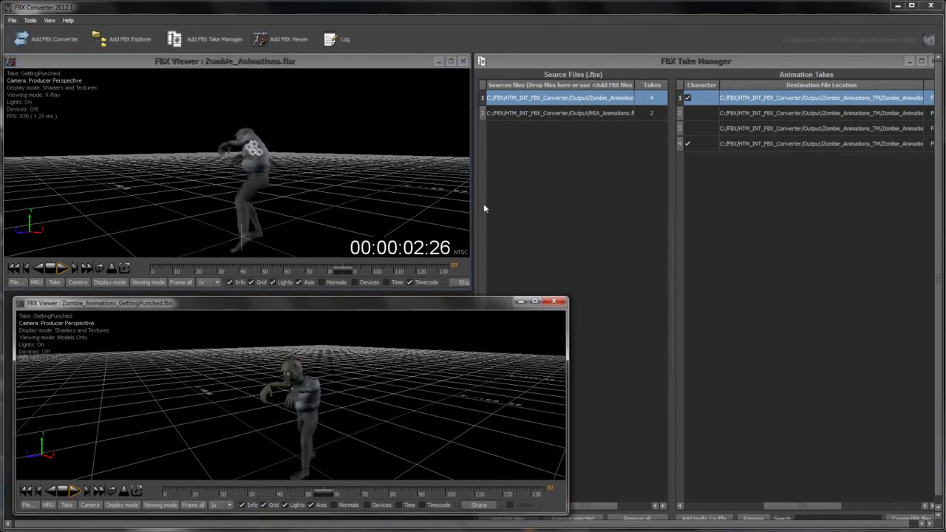
pyautogui.moveTo(471, 205); pyautogui.dragTo(552, 200)
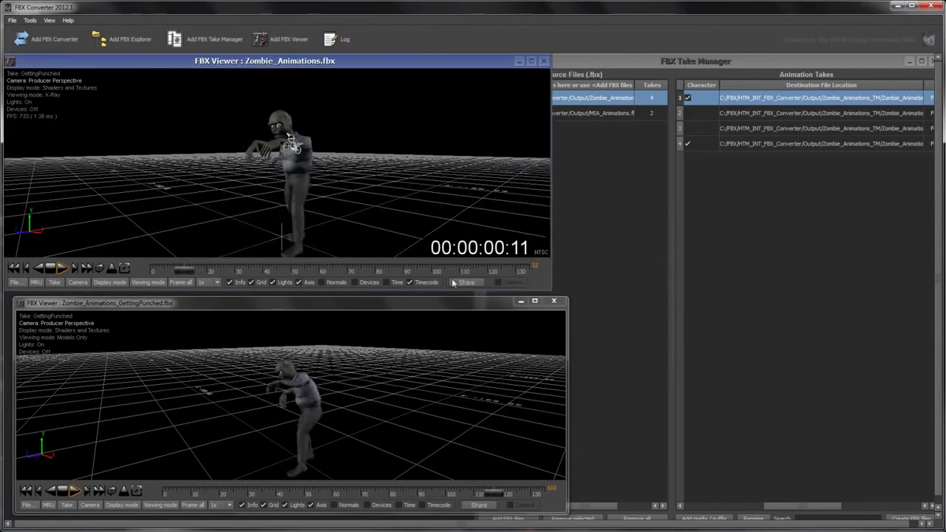
pyautogui.click(469, 499)
pyautogui.click(540, 339)
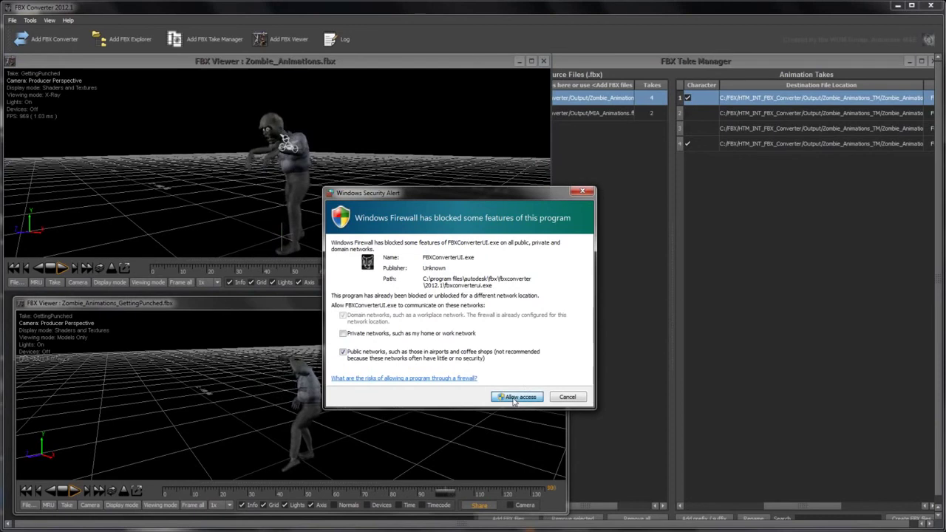
pyautogui.click(505, 422)
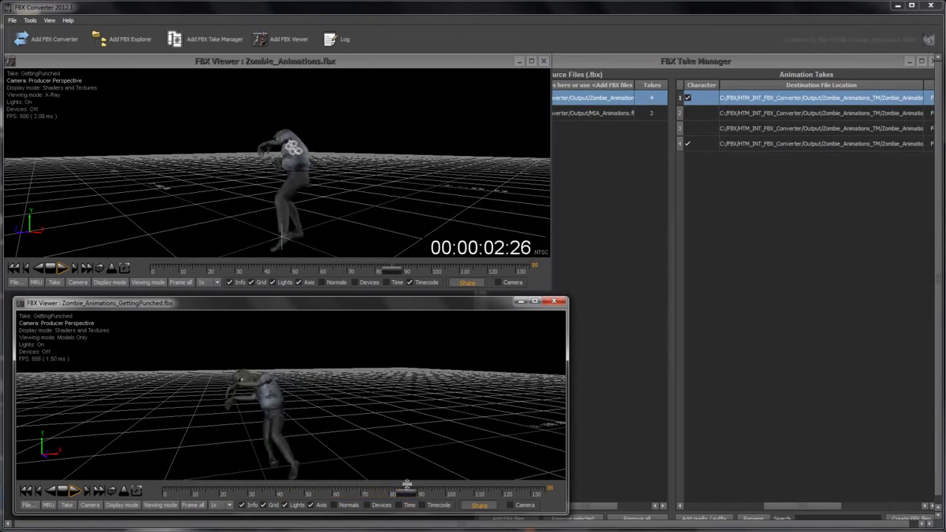
# Step: Orbit the view in the Zombie_Animations.fbx viewer and turn on Camera sharing in both FBX Viewers
pyautogui.click(355, 215)
pyautogui.moveTo(355, 215); pyautogui.dragTo(453, 202)
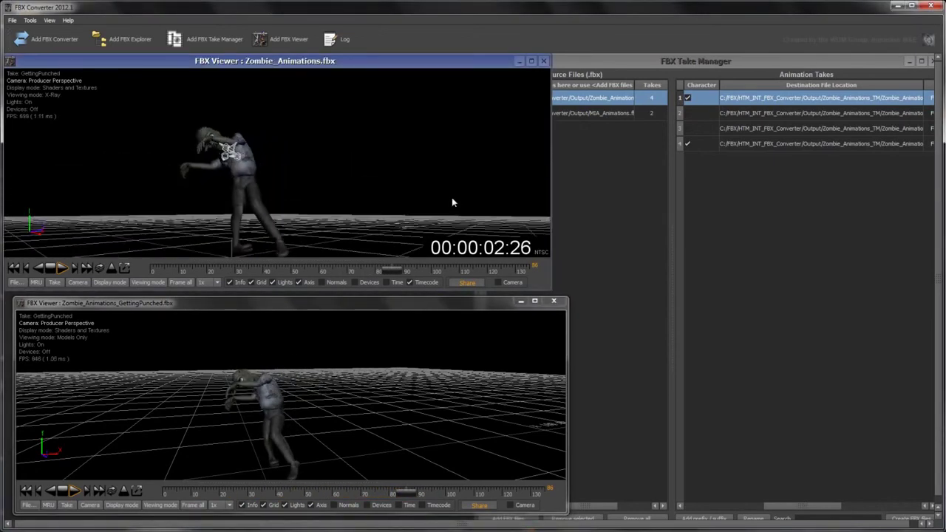
pyautogui.click(509, 505)
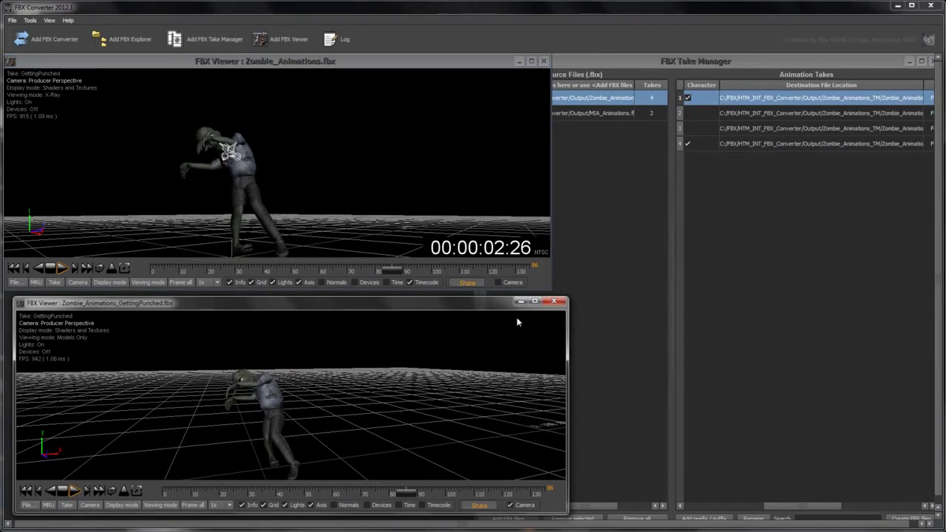
pyautogui.click(499, 283)
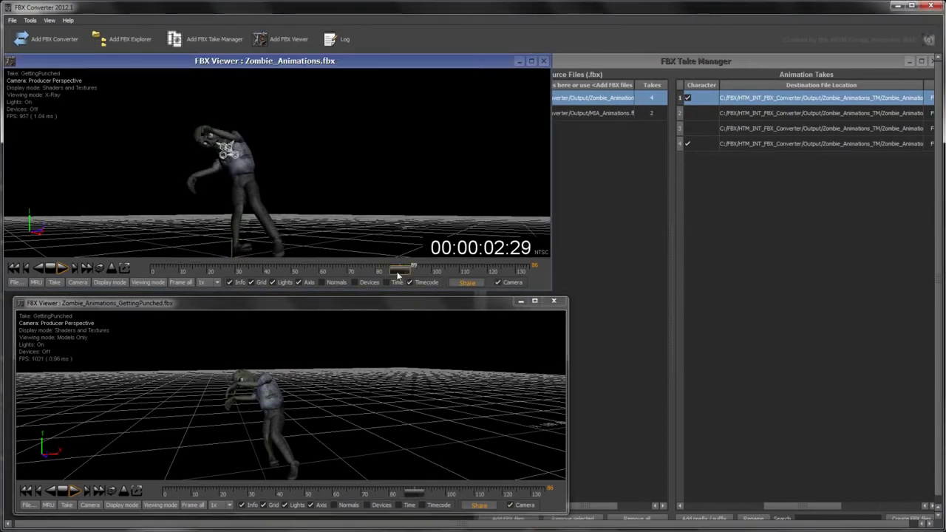
# Step: Examine the shared camera and playback by orbiting in the GettingPunched viewer and scrubbing its animation back to frame 24
pyautogui.click(305, 381)
pyautogui.moveTo(305, 376); pyautogui.dragTo(305, 441)
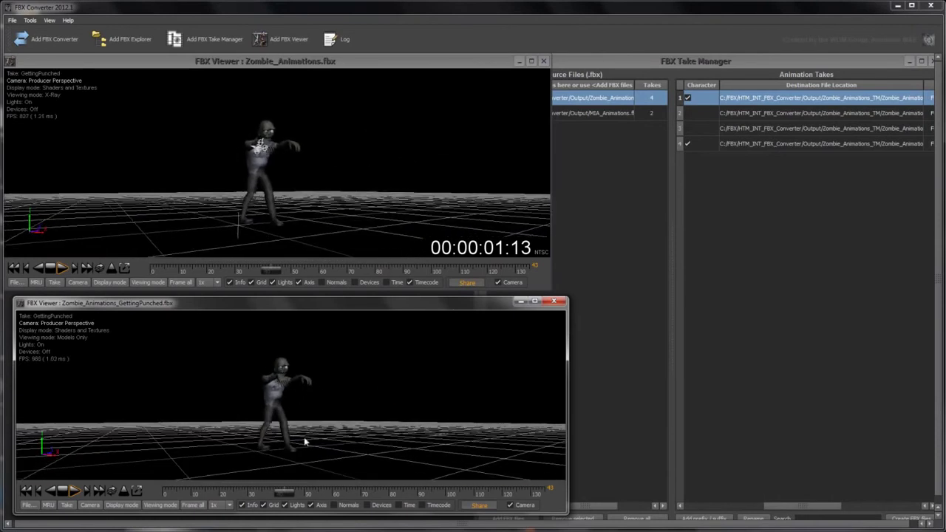
pyautogui.moveTo(286, 492); pyautogui.dragTo(233, 507)
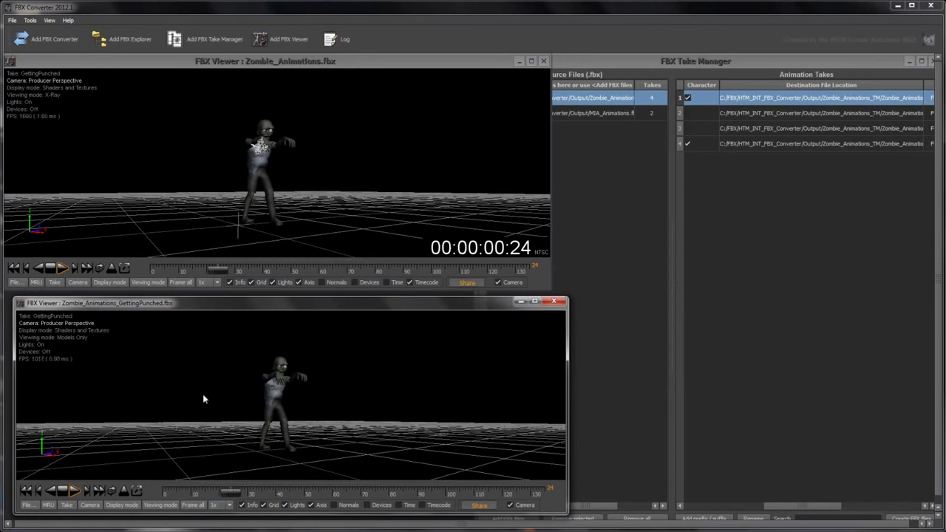
# Step: Close all docked tool windows at once, and close the floating GettingPunched FBX Viewer
pyautogui.click(50, 20)
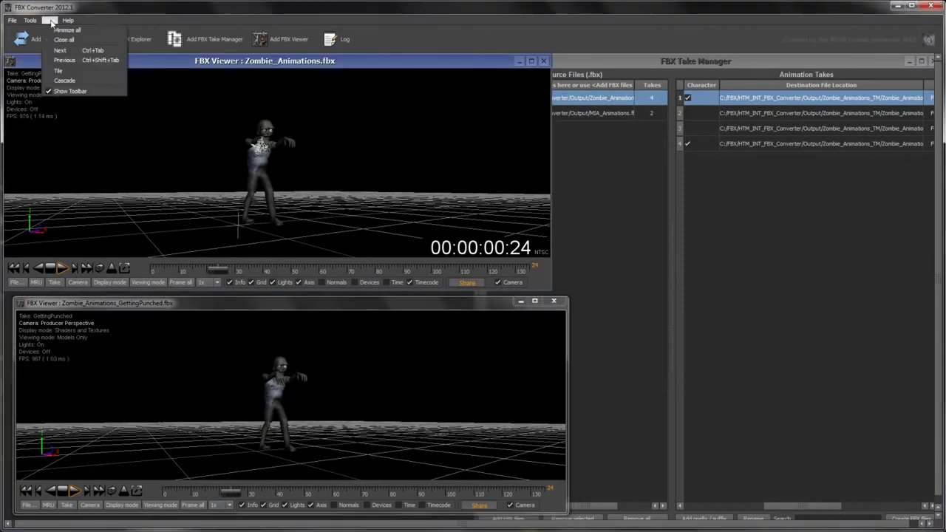
pyautogui.click(65, 40)
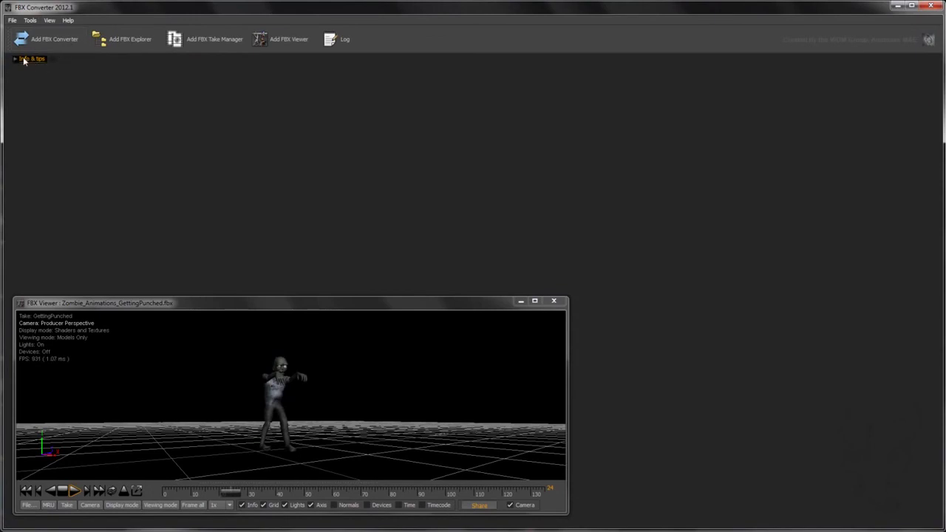
pyautogui.click(551, 303)
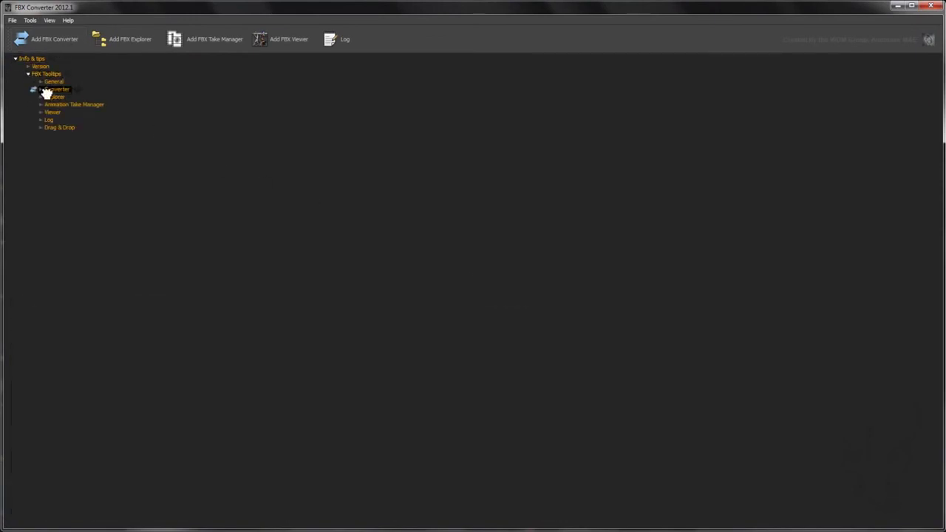
# Step: Expand the Converter, Animation Take Manager, Version and General entries of Info & tips, and reposition the tips tree on the application background
pyautogui.click(45, 91)
pyautogui.click(45, 128)
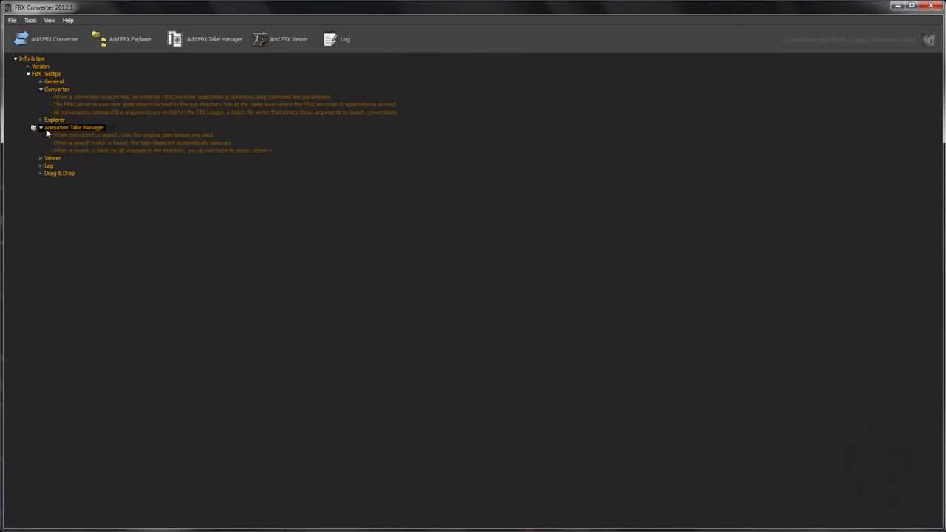
pyautogui.click(38, 66)
pyautogui.moveTo(37, 61); pyautogui.dragTo(442, 220)
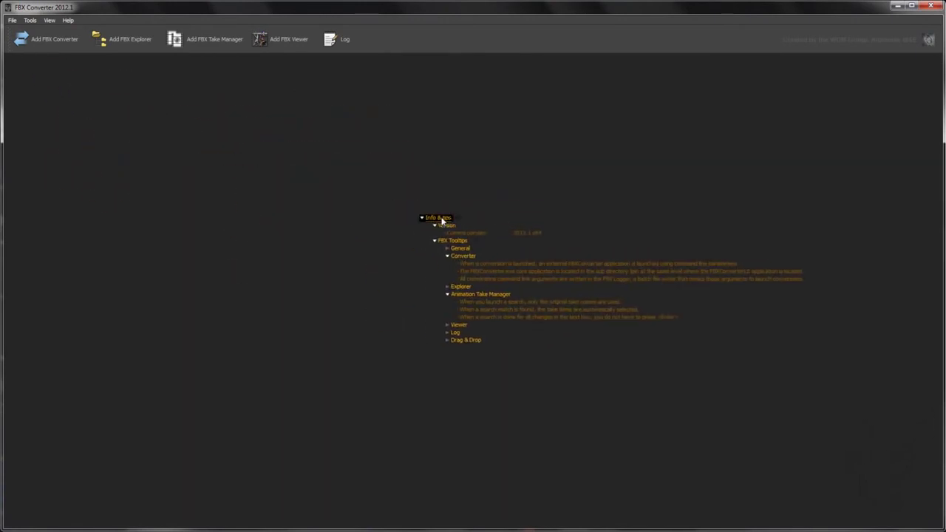
pyautogui.click(462, 249)
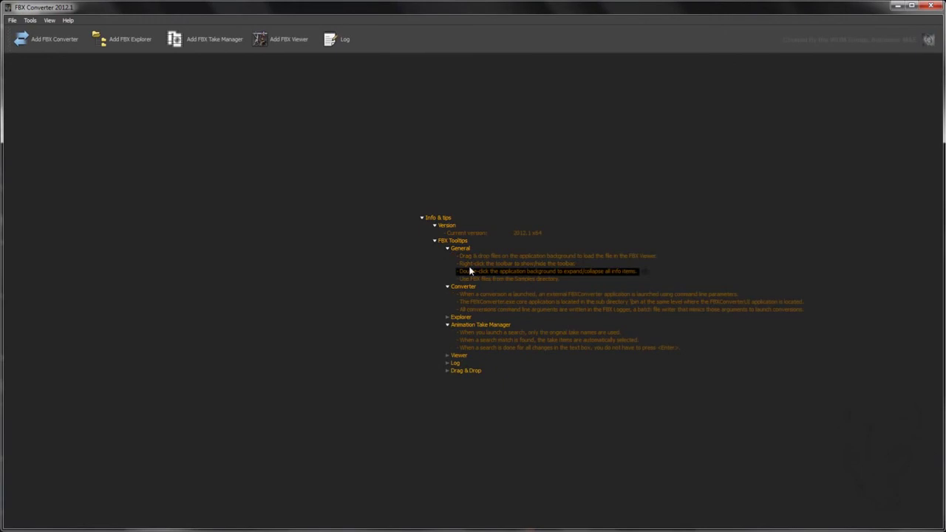
pyautogui.moveTo(445, 224); pyautogui.dragTo(122, 334)
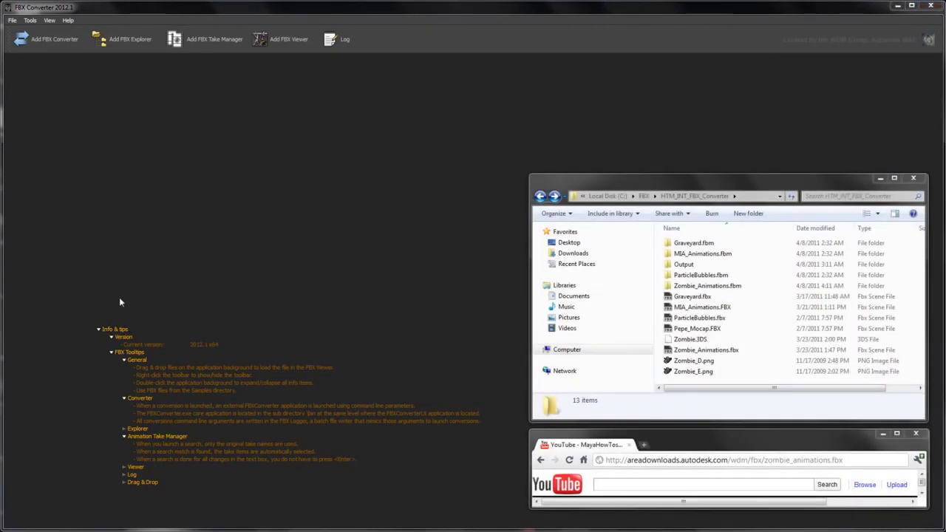
pyautogui.click(737, 352)
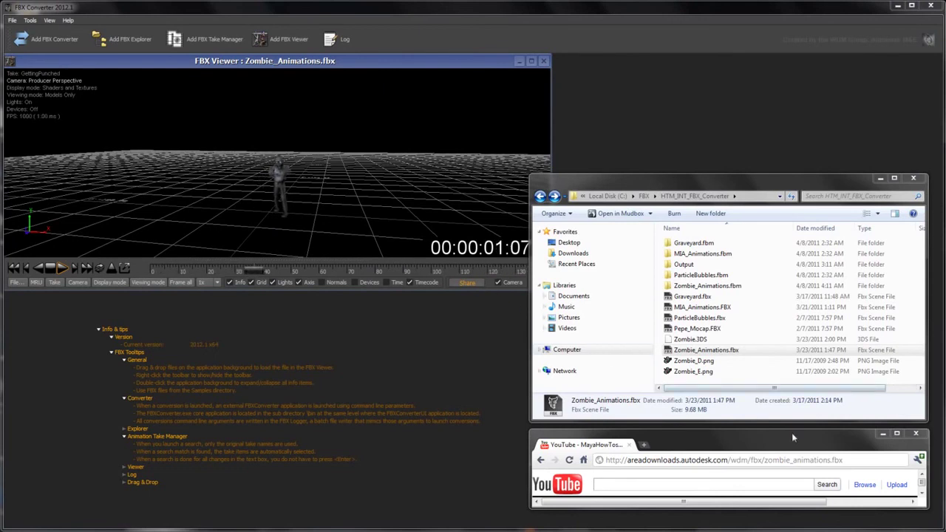
pyautogui.moveTo(842, 460); pyautogui.dragTo(600, 462)
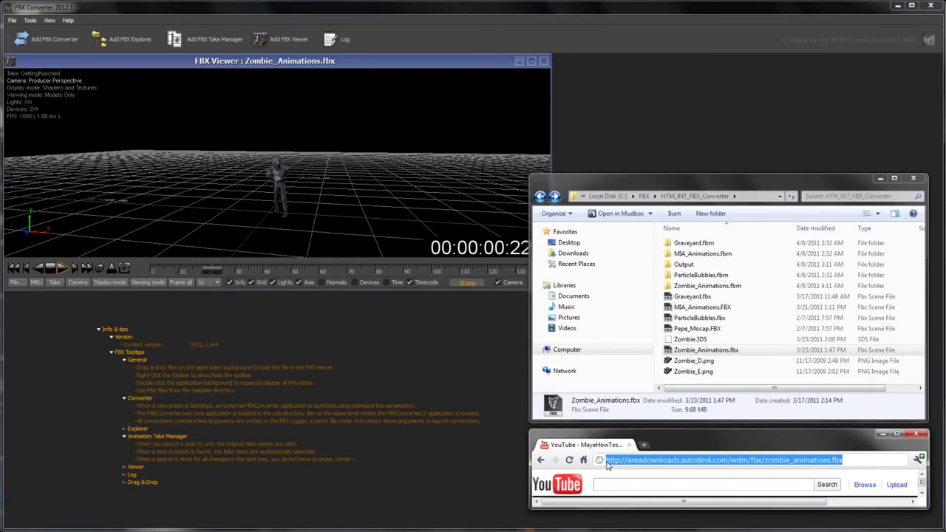
pyautogui.moveTo(549, 446); pyautogui.dragTo(414, 372)
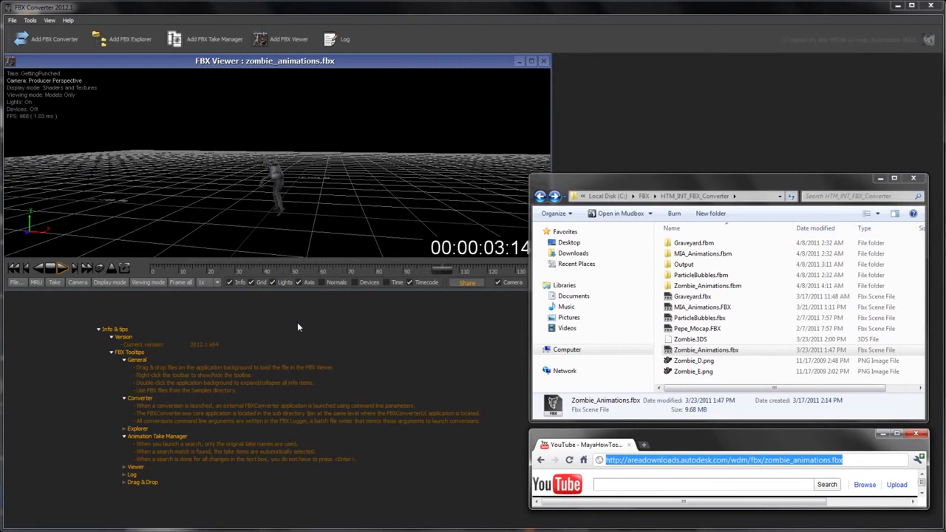
pyautogui.click(544, 61)
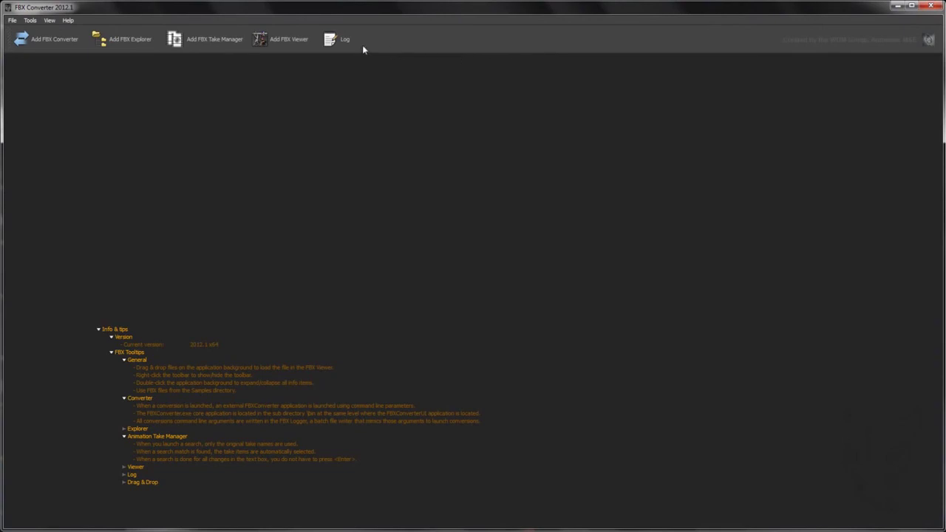
# Step: Open the Log and widen its window on both sides so the full conversion command lines fit
pyautogui.click(343, 41)
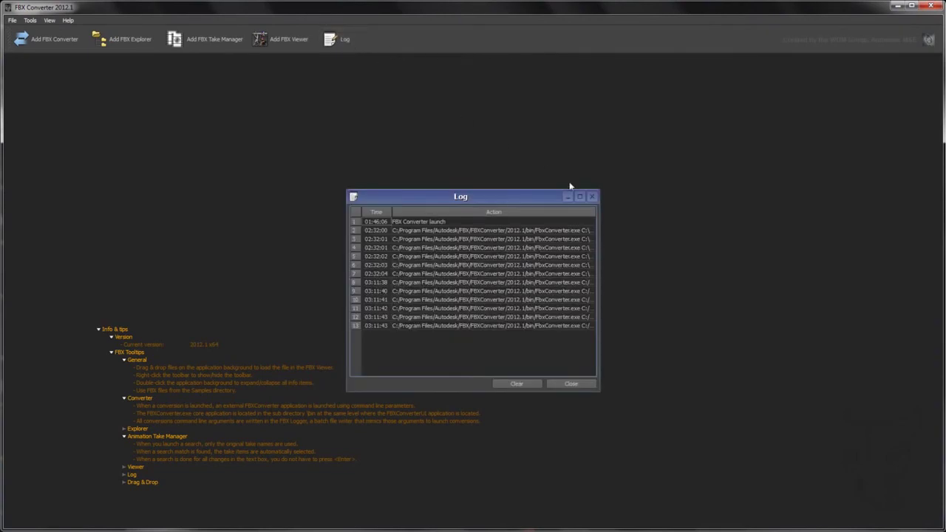
pyautogui.moveTo(600, 225); pyautogui.dragTo(869, 239)
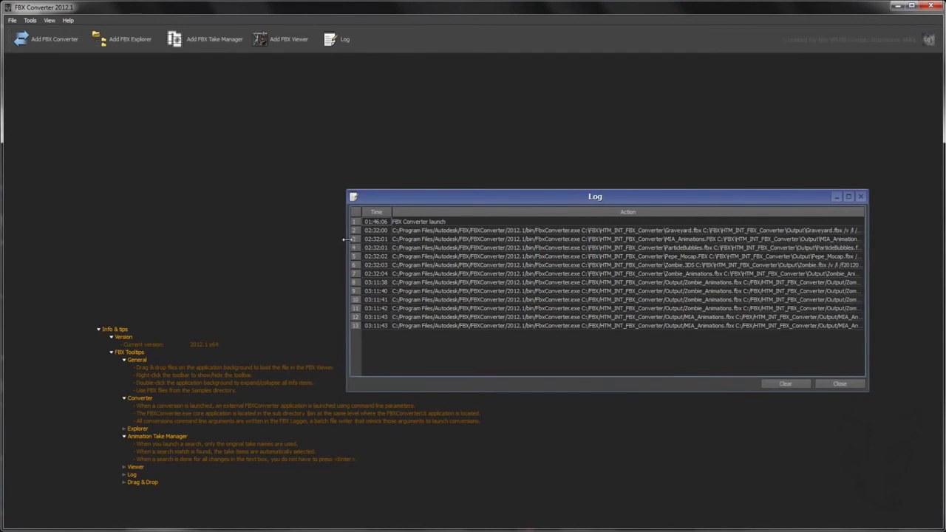
pyautogui.moveTo(344, 240); pyautogui.dragTo(92, 247)
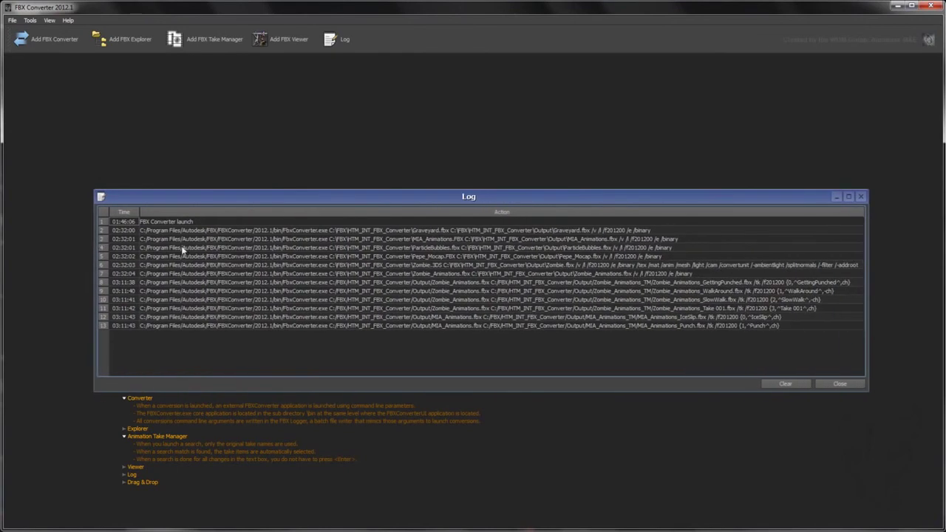
# Step: Examine the logged conversion commands for Graveyard, MIA_Animations, ParticleBubbles, Pepe_Mocap and Zombie_Animations
pyautogui.click(235, 232)
pyautogui.click(240, 241)
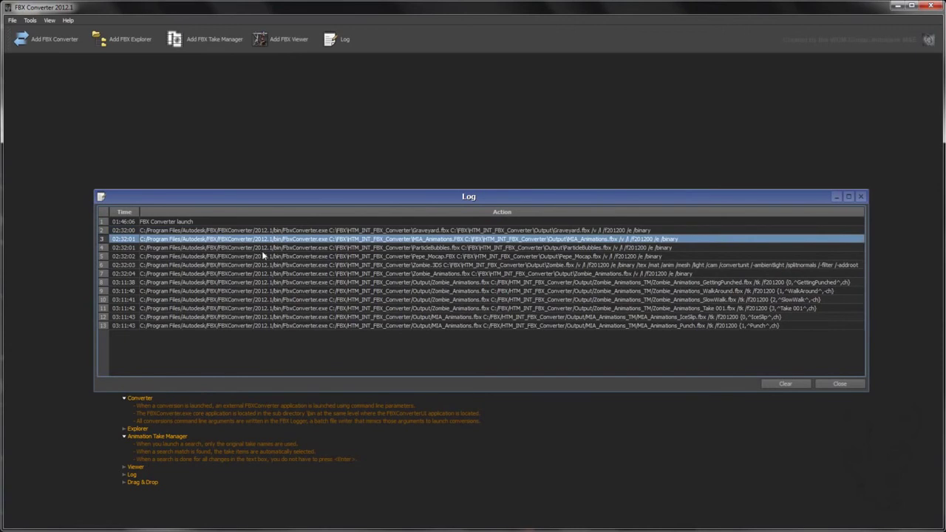
pyautogui.click(262, 249)
pyautogui.click(272, 256)
pyautogui.click(282, 274)
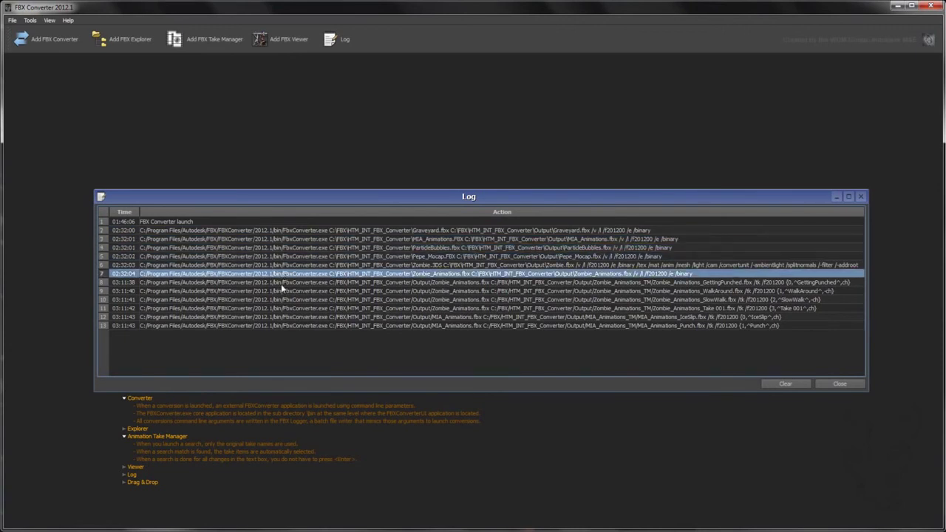